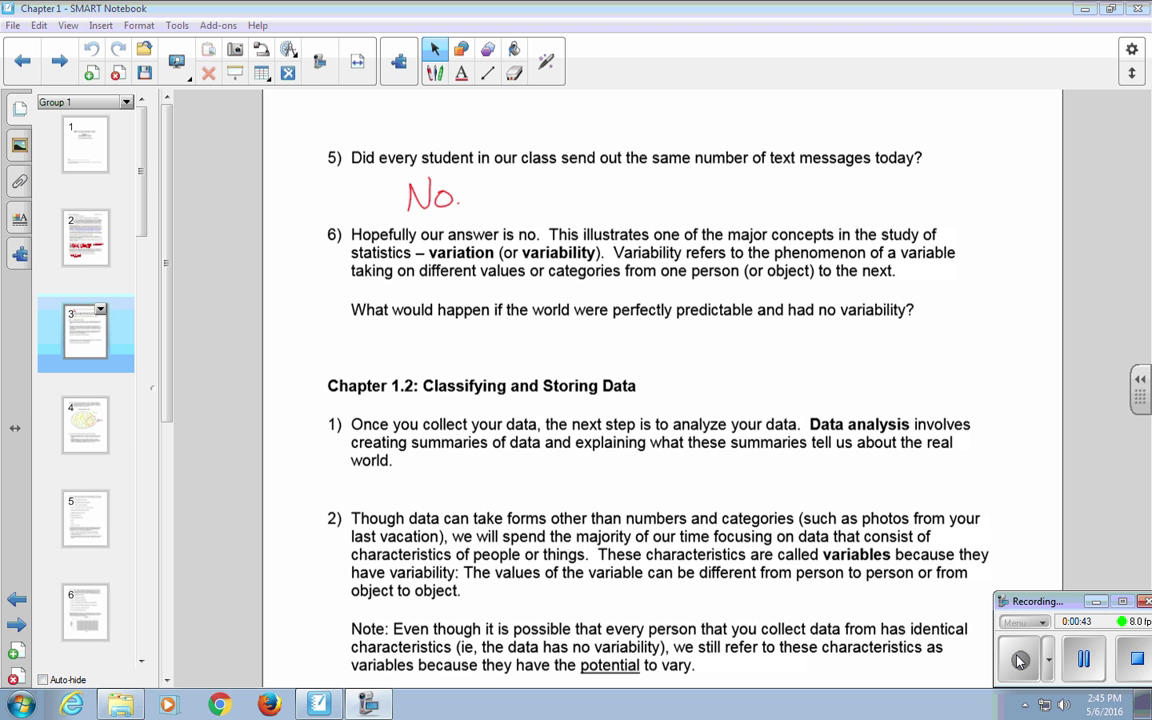
Step: Revisit page 2's text-message data, then scroll back to page 3's questions
scroll(179, 504, "down", 5)
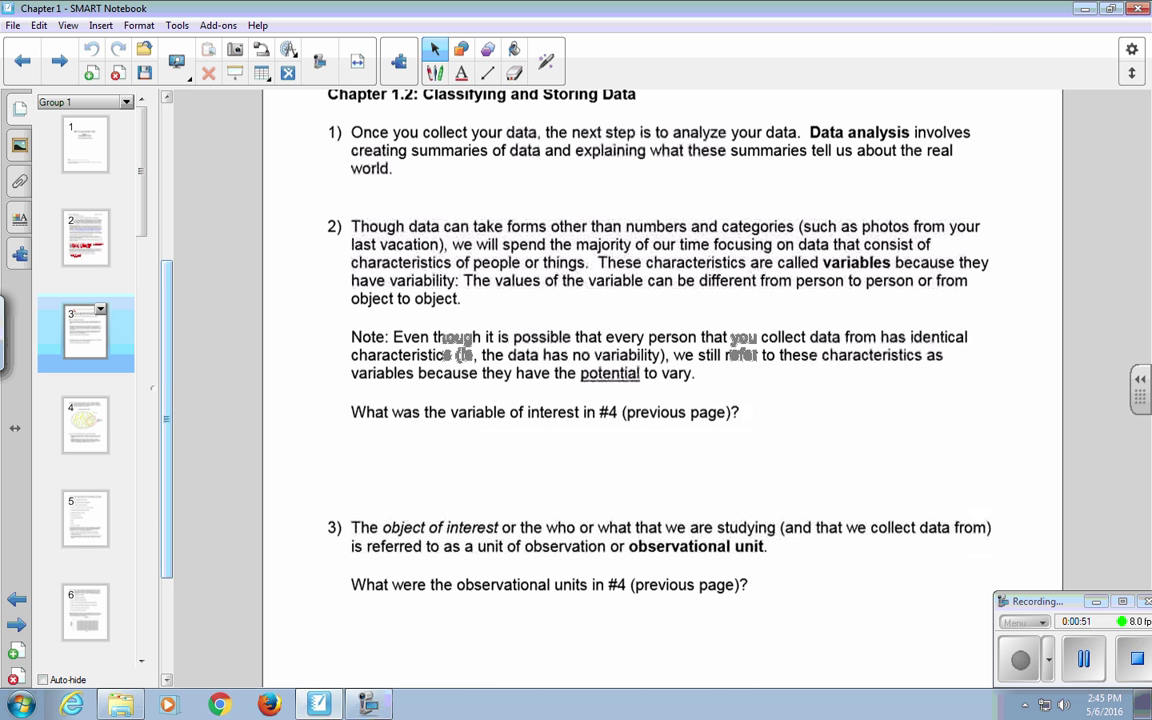
left_click(93, 254)
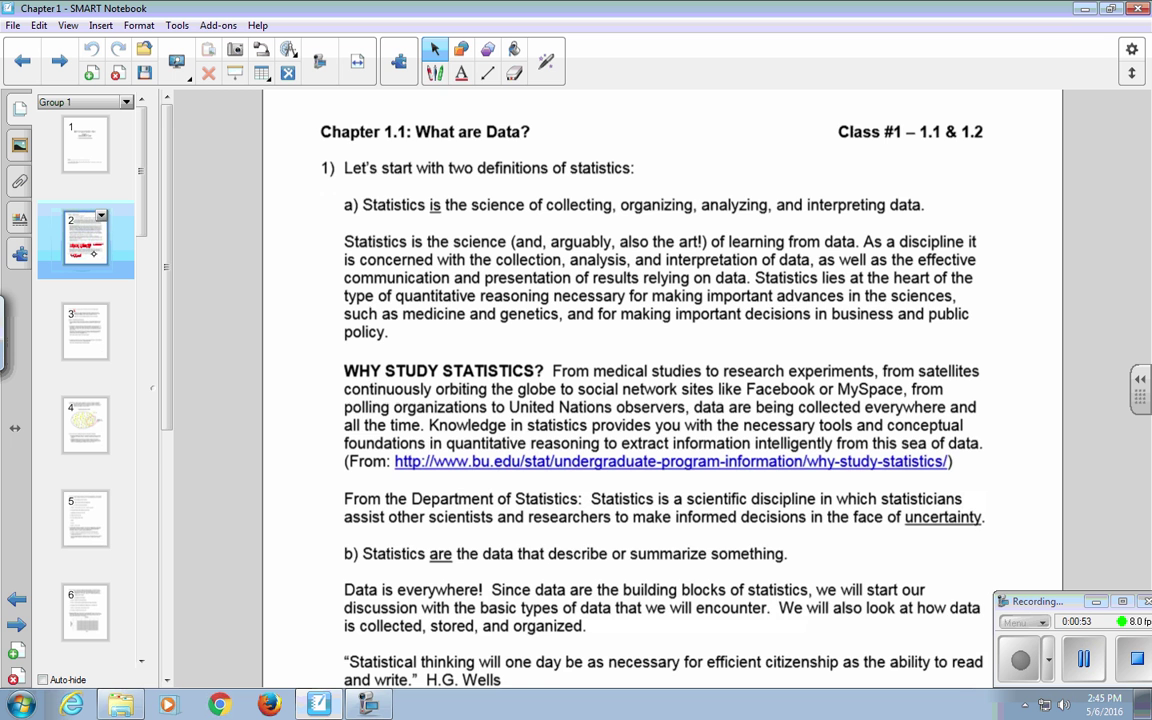
scroll(175, 349, "down", 2)
scroll(175, 349, "down", 12)
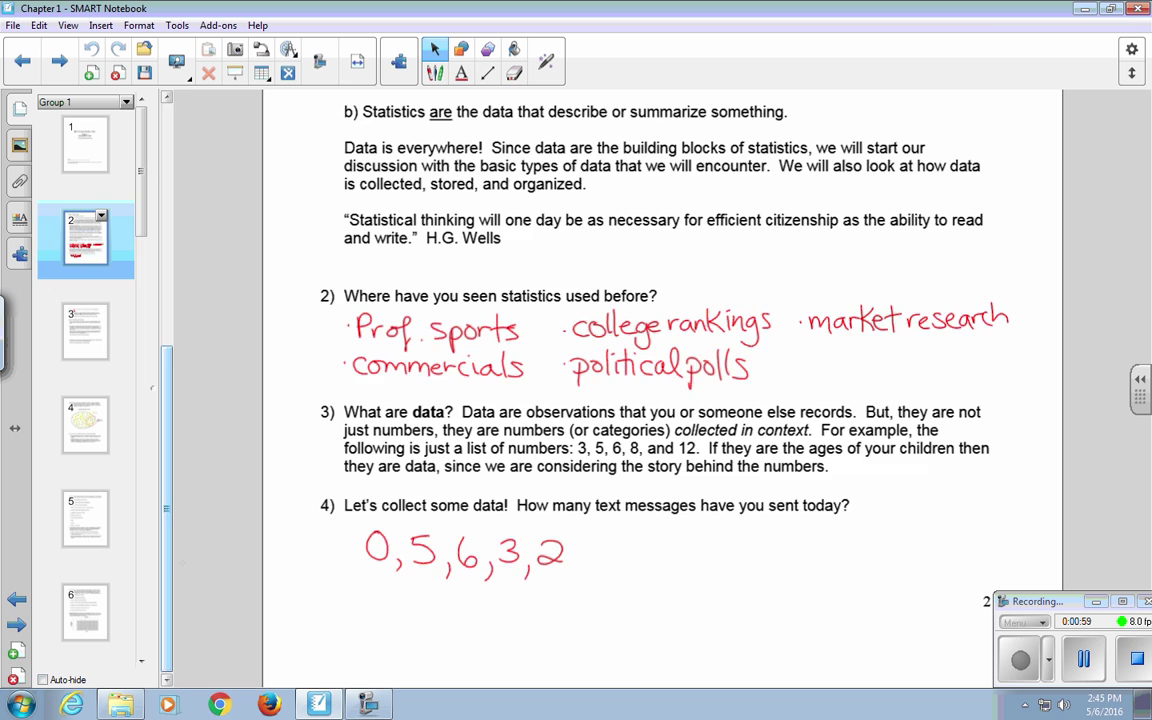
scroll(178, 418, "down", 3)
scroll(178, 418, "down", 4)
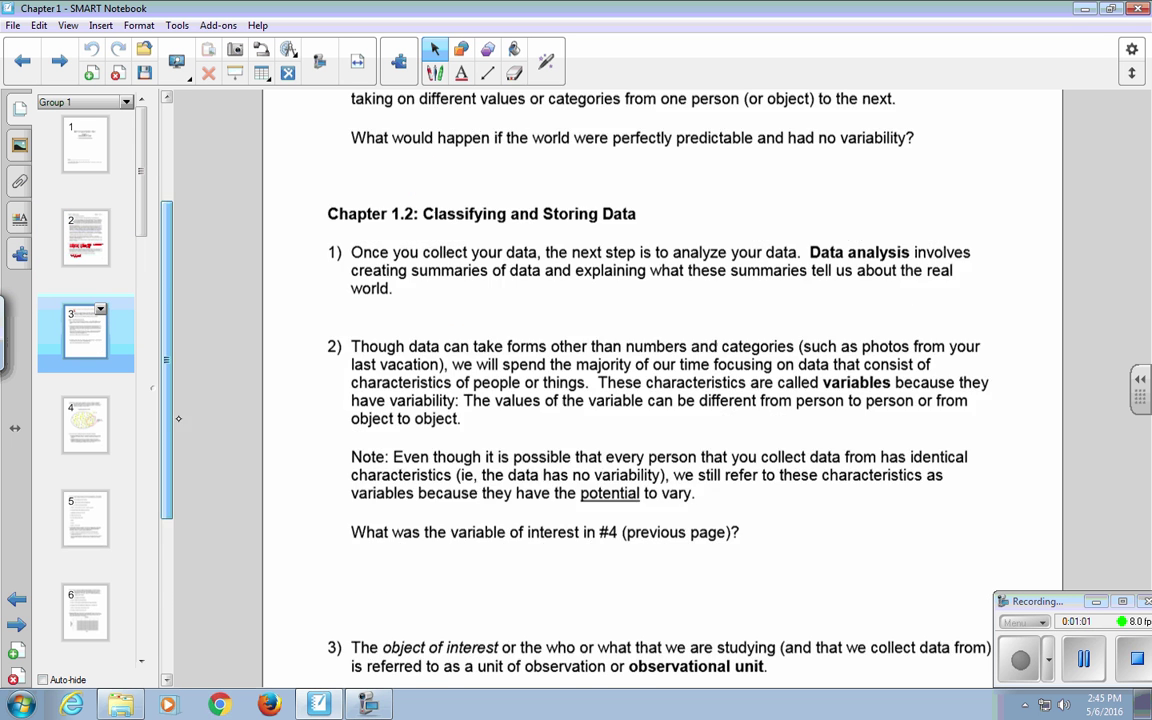
scroll(178, 418, "down", 5)
Step: In red ink, answer the variable of interest: 'how many text messages did you send'
left_click(435, 72)
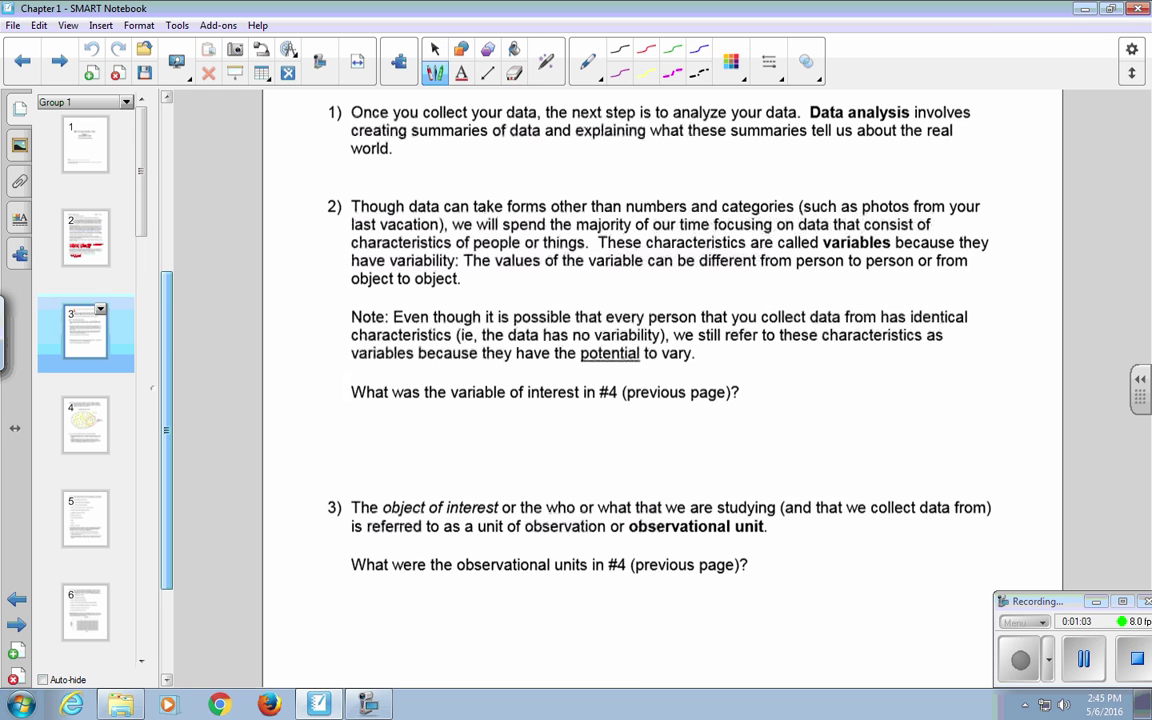
mouse_move(422, 421)
left_mouse_down()
mouse_move(422, 453)
mouse_move(444, 459)
mouse_move(457, 438)
mouse_move(476, 455)
mouse_move(488, 439)
mouse_move(530, 455)
left_mouse_up()
mouse_move(546, 440)
left_mouse_down()
mouse_move(540, 455)
mouse_move(551, 458)
left_mouse_up()
mouse_move(555, 440)
left_mouse_down()
mouse_move(568, 458)
mouse_move(582, 455)
mouse_move(578, 470)
left_mouse_up()
mouse_move(616, 420)
left_mouse_down()
mouse_move(583, 472)
mouse_move(628, 430)
left_mouse_up()
mouse_move(630, 447)
left_mouse_down()
mouse_move(662, 455)
mouse_move(648, 456)
left_mouse_up()
mouse_move(668, 422)
left_mouse_down()
mouse_move(668, 455)
mouse_move(680, 431)
left_mouse_up()
left_click_drag(686, 440, 734, 455)
mouse_move(750, 438)
left_mouse_down()
mouse_move(798, 433)
mouse_move(806, 456)
mouse_move(819, 427)
mouse_move(866, 442)
left_mouse_up()
mouse_move(877, 422)
left_mouse_down()
mouse_move(877, 440)
mouse_move(920, 432)
mouse_move(914, 450)
mouse_move(938, 421)
left_mouse_up()
left_click_drag(946, 420, 1018, 430)
left_click_drag(1027, 398, 1028, 428)
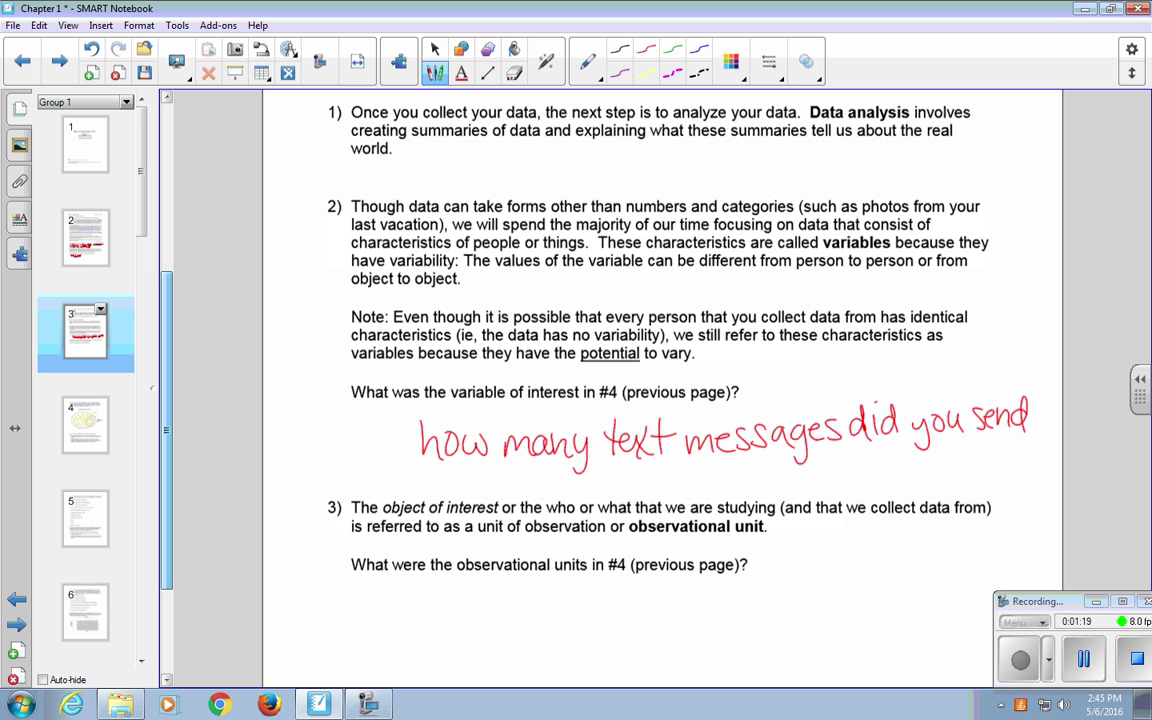
Step: Add a second bulleted answer: 'the number of text messages sent'
left_click(393, 446)
mouse_move(425, 470)
left_mouse_down()
mouse_move(450, 489)
mouse_move(504, 479)
mouse_move(524, 489)
mouse_move(552, 451)
mouse_move(550, 487)
left_mouse_up()
left_click_drag(553, 489, 609, 480)
mouse_move(624, 463)
left_mouse_down()
mouse_move(617, 490)
mouse_move(646, 475)
left_mouse_up()
left_click_drag(650, 482, 660, 486)
left_click_drag(661, 476, 684, 488)
mouse_move(675, 474)
left_mouse_down()
mouse_move(741, 483)
mouse_move(758, 464)
mouse_move(753, 483)
mouse_move(773, 470)
mouse_move(808, 476)
left_mouse_up()
mouse_move(819, 464)
left_mouse_down()
mouse_move(812, 481)
mouse_move(883, 474)
left_mouse_up()
mouse_move(890, 456)
left_mouse_down()
mouse_move(888, 476)
mouse_move(898, 460)
left_mouse_up()
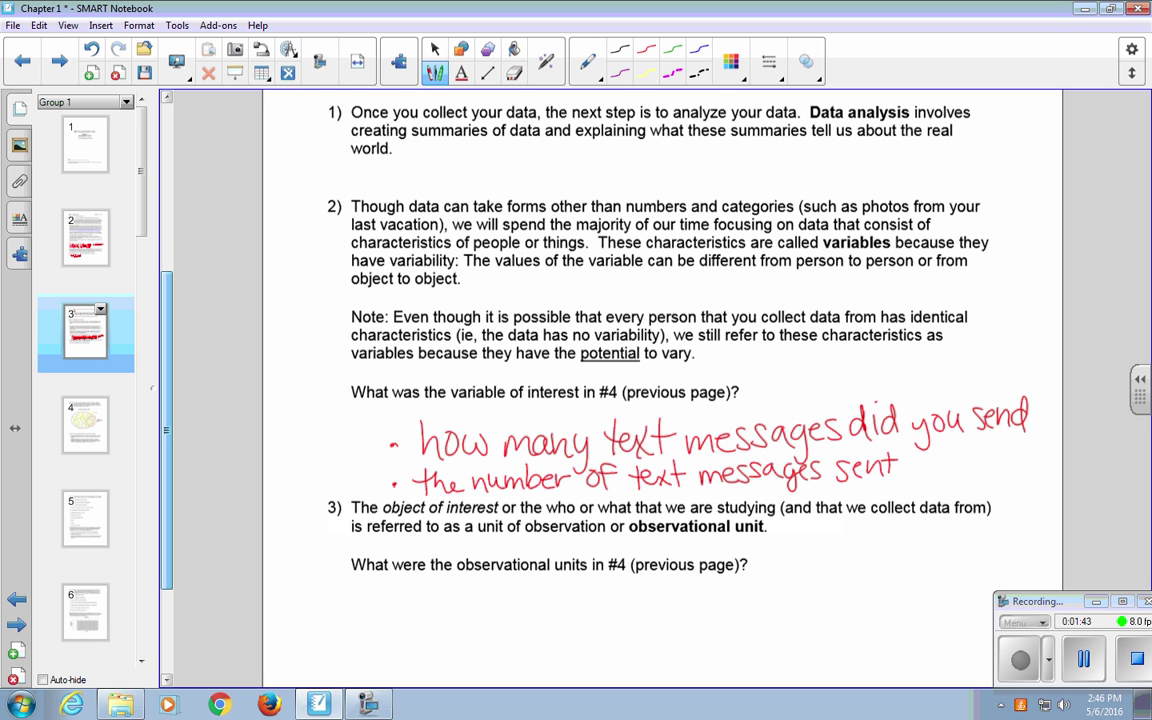
Step: Answer the observational-units question with 'the students in our classroom'
left_click_drag(411, 584, 413, 616)
mouse_move(404, 596)
left_mouse_down()
mouse_move(420, 594)
mouse_move(434, 615)
left_mouse_up()
left_click_drag(440, 605, 499, 616)
mouse_move(489, 596)
left_mouse_down()
mouse_move(509, 594)
mouse_move(527, 612)
mouse_move(565, 600)
mouse_move(581, 616)
left_mouse_up()
mouse_move(588, 588)
left_mouse_down()
mouse_move(590, 616)
mouse_move(597, 597)
mouse_move(600, 614)
mouse_move(658, 615)
mouse_move(686, 598)
mouse_move(746, 611)
left_mouse_up()
mouse_move(753, 578)
left_mouse_down()
mouse_move(753, 610)
mouse_move(797, 611)
mouse_move(826, 591)
mouse_move(877, 608)
left_mouse_up()
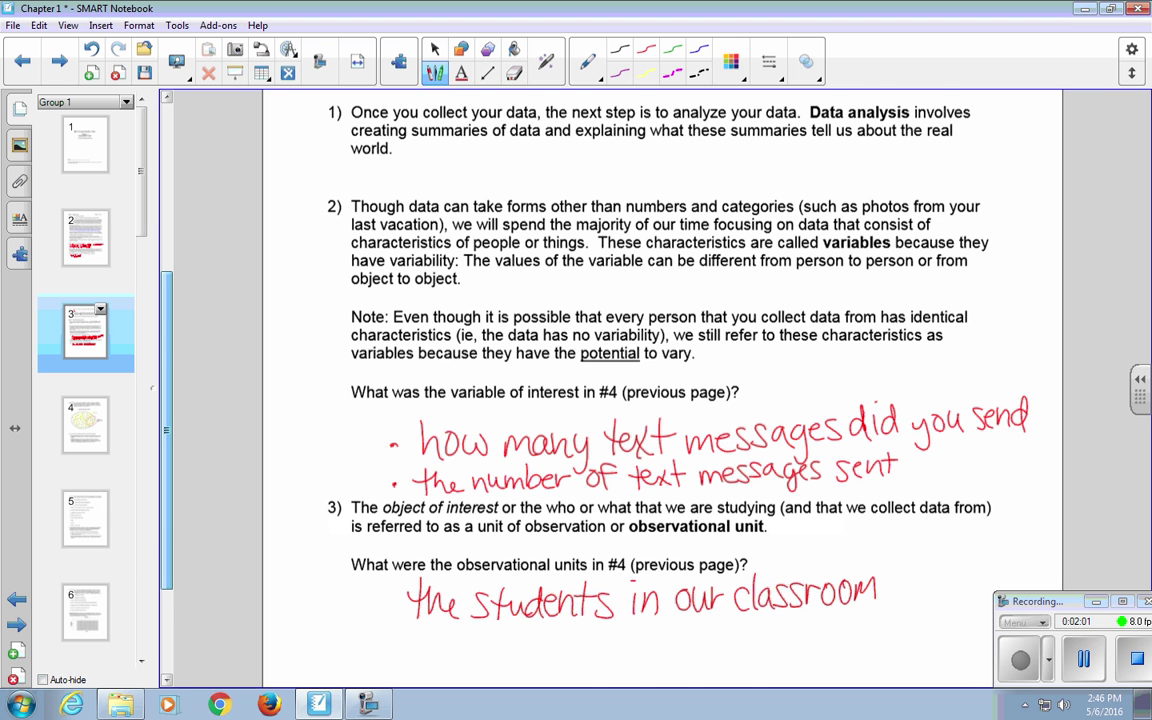
Step: On page 4's population diagram, draw an arrow from the Population label to the ellipse
scroll(156, 540, "down", 3)
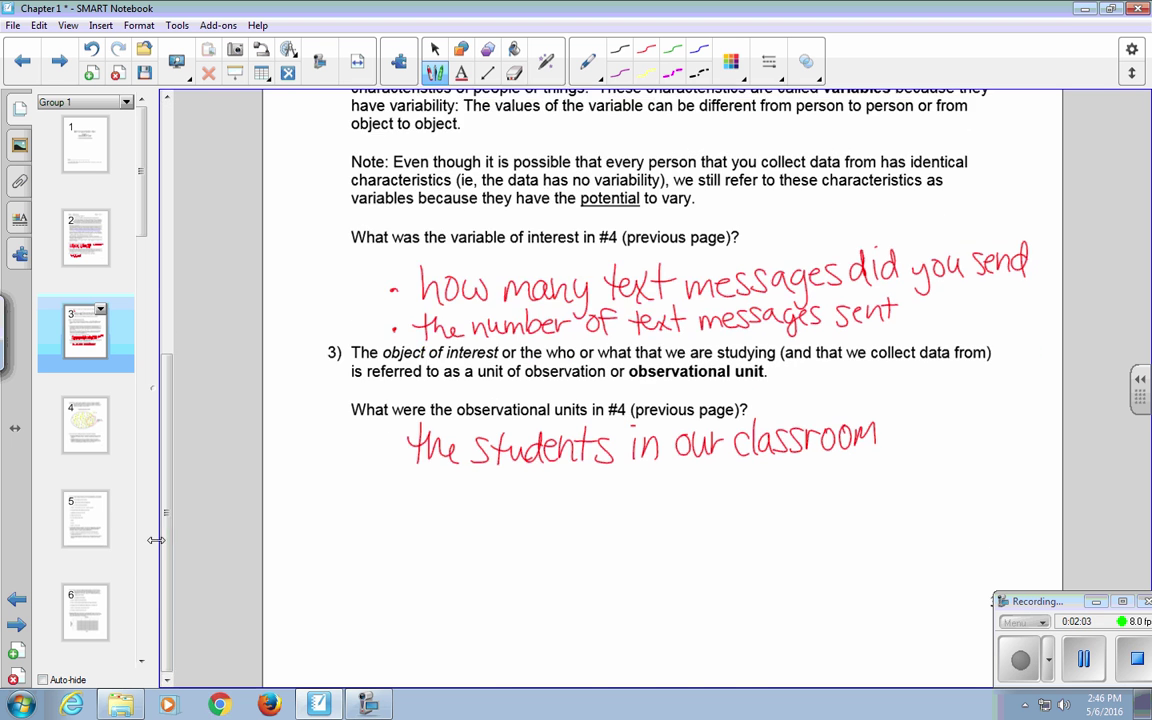
left_click(83, 437)
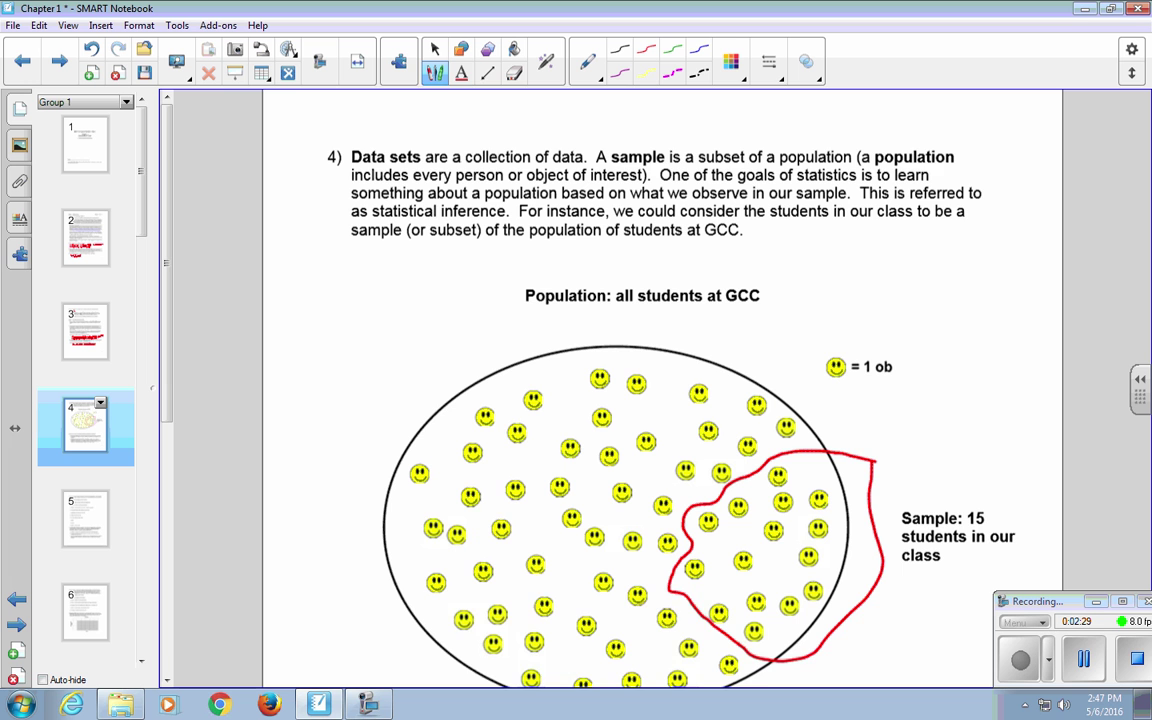
scroll(612, 400, "down", 3)
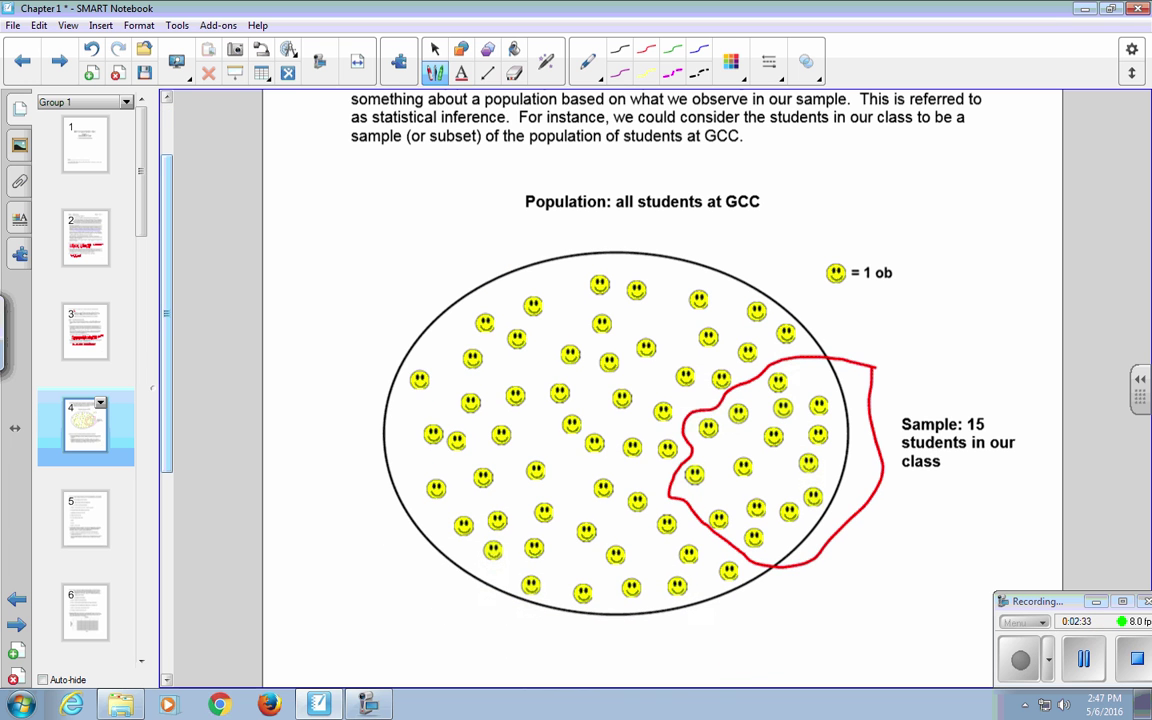
left_click_drag(619, 210, 621, 256)
left_click_drag(612, 243, 628, 242)
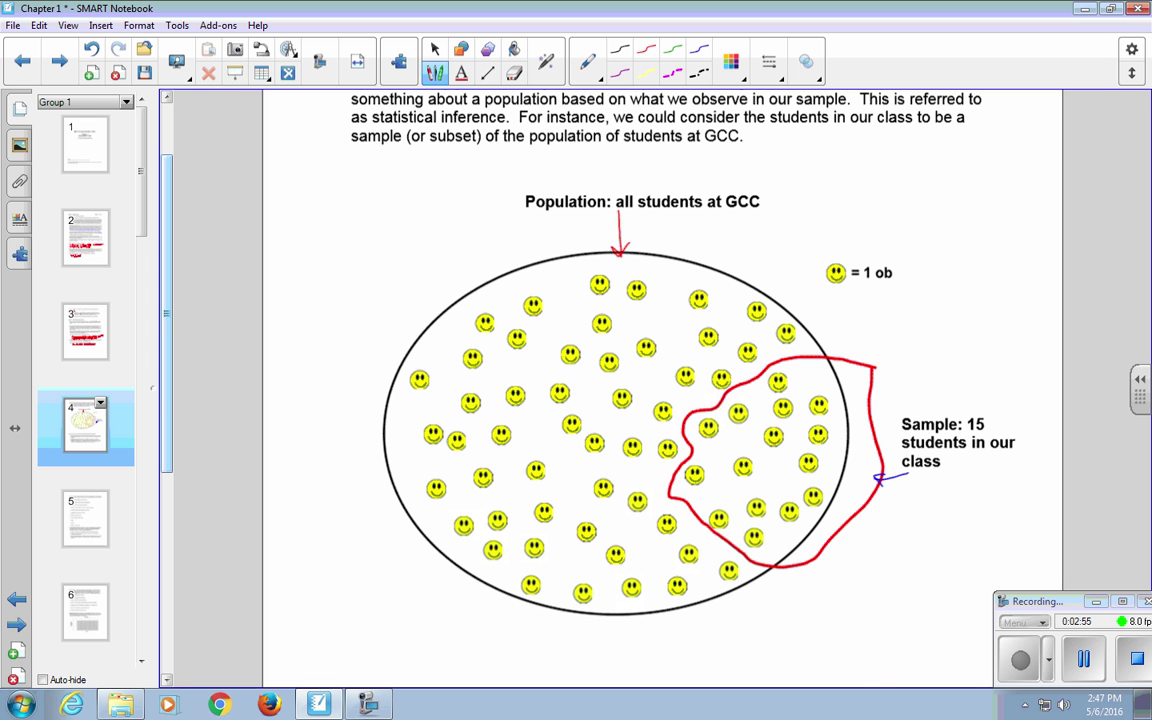
Step: Scroll past section 5 on page 4 and open page 5 with question 6
scroll(660, 350, "down", 4)
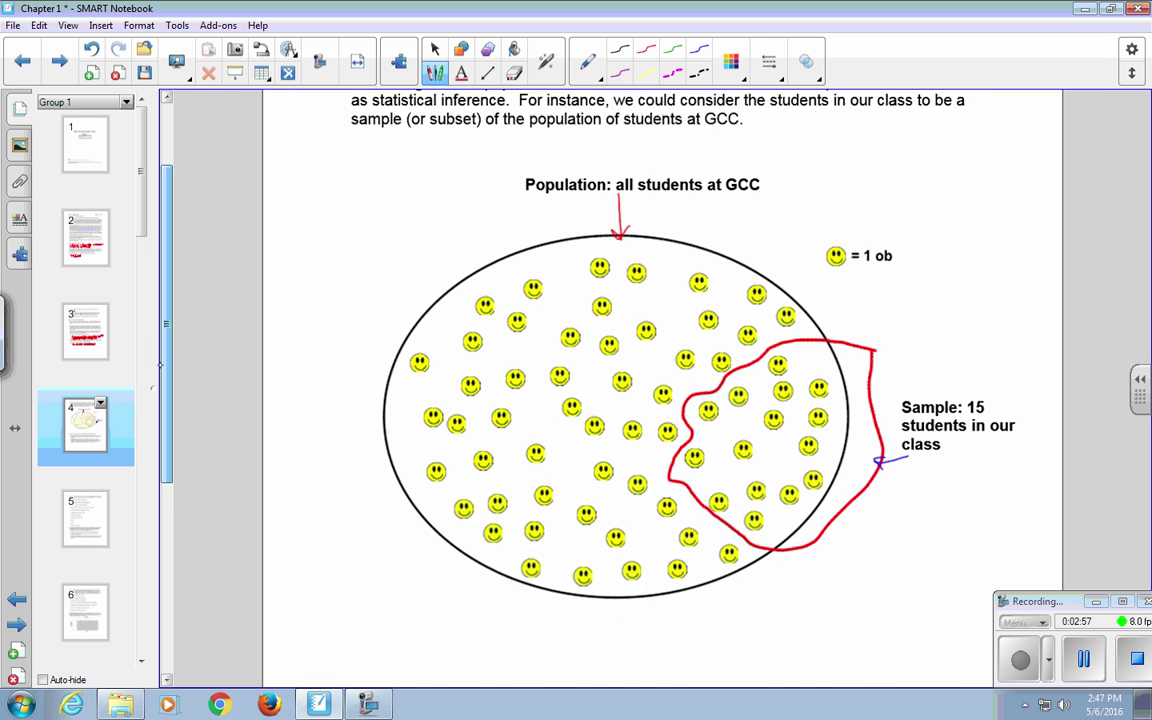
scroll(660, 350, "down", 3)
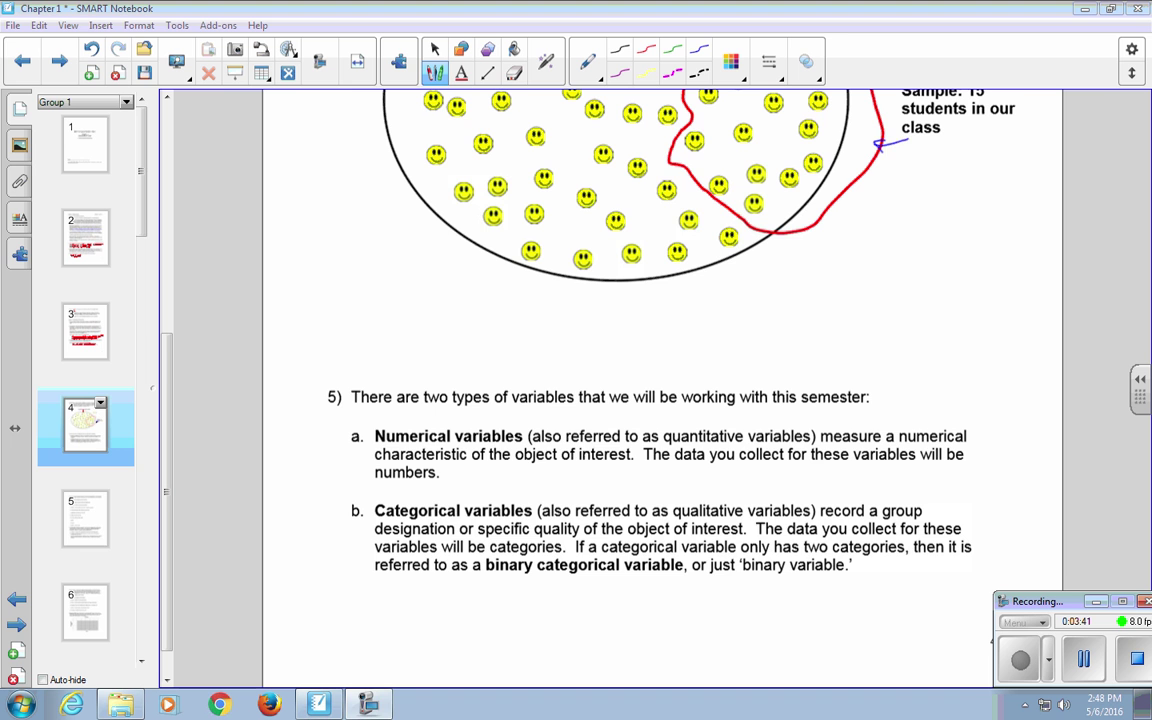
left_click(85, 513)
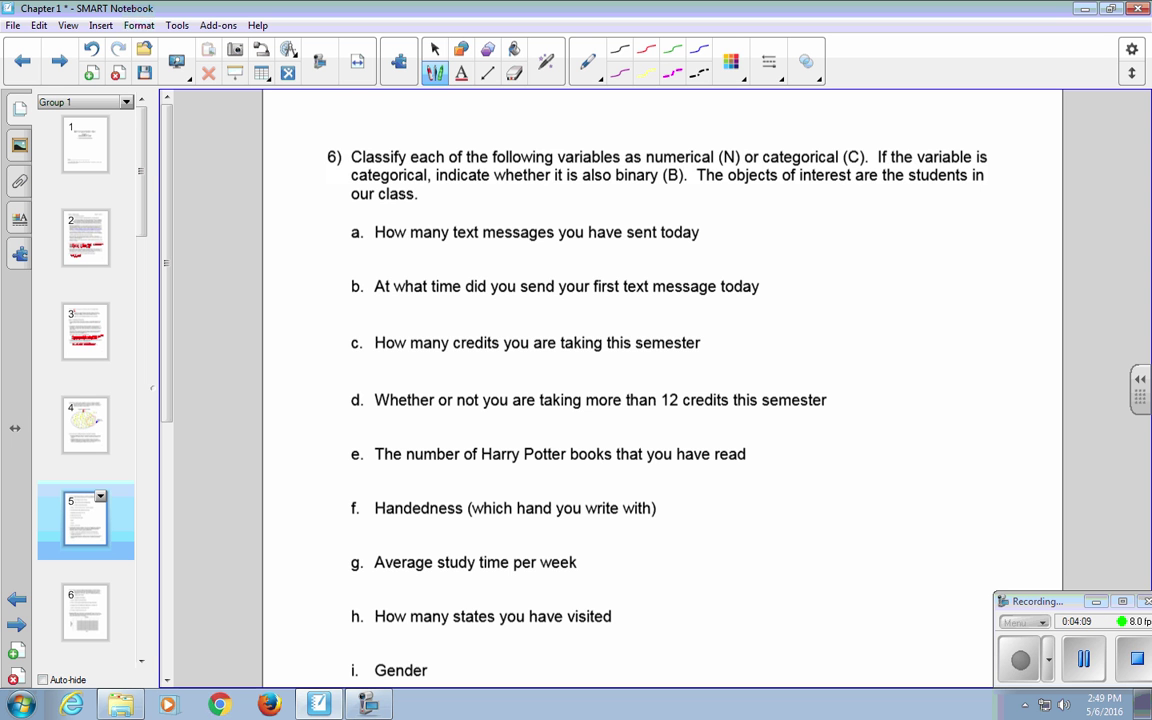
Step: Mark item a as N and item b as N with example values (7, 8, ...)
mouse_move(710, 251)
left_mouse_down()
mouse_move(732, 248)
mouse_move(742, 224)
left_mouse_up()
mouse_move(769, 296)
left_mouse_down()
mouse_move(774, 272)
mouse_move(794, 270)
mouse_move(834, 303)
mouse_move(849, 283)
mouse_move(852, 297)
left_mouse_up()
mouse_move(866, 289)
left_mouse_down()
mouse_move(887, 270)
mouse_move(896, 305)
left_mouse_up()
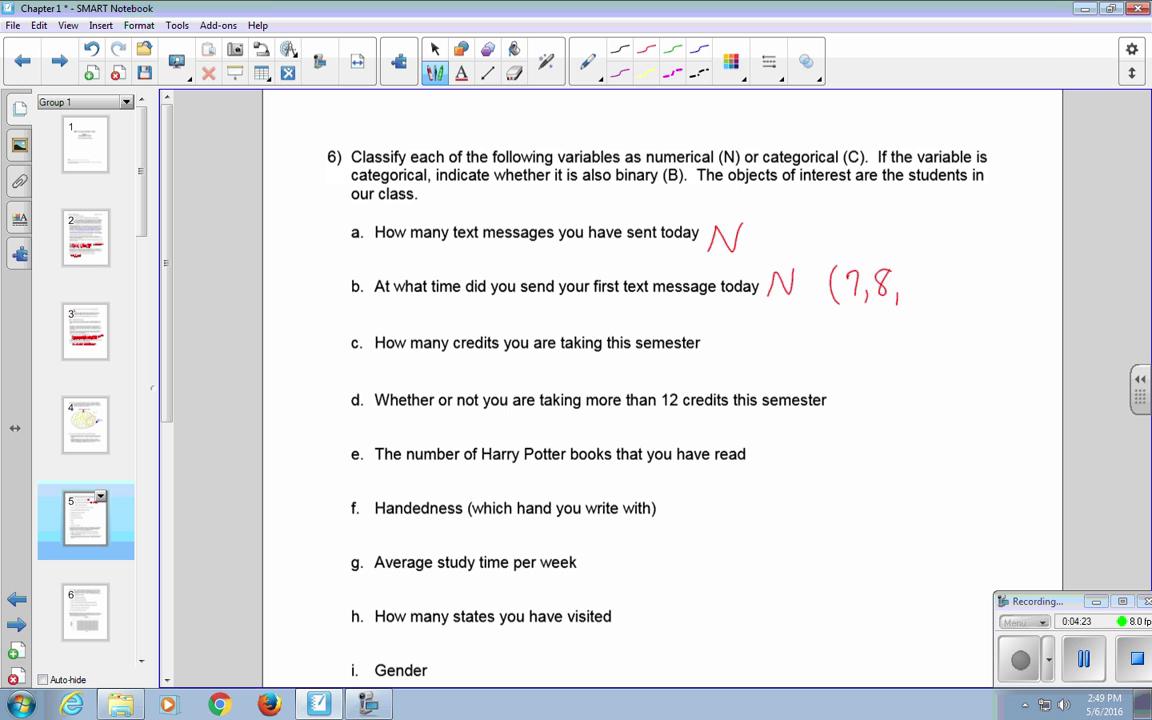
left_click_drag(961, 266, 958, 314)
Step: Add a green C alternative for item b: morning, afternoon, evening
mouse_move(776, 322)
left_mouse_down()
mouse_move(829, 325)
mouse_move(847, 335)
mouse_move(854, 323)
mouse_move(884, 331)
mouse_move(878, 349)
mouse_move(935, 323)
mouse_move(1007, 340)
left_mouse_up()
left_click_drag(1010, 336, 1008, 344)
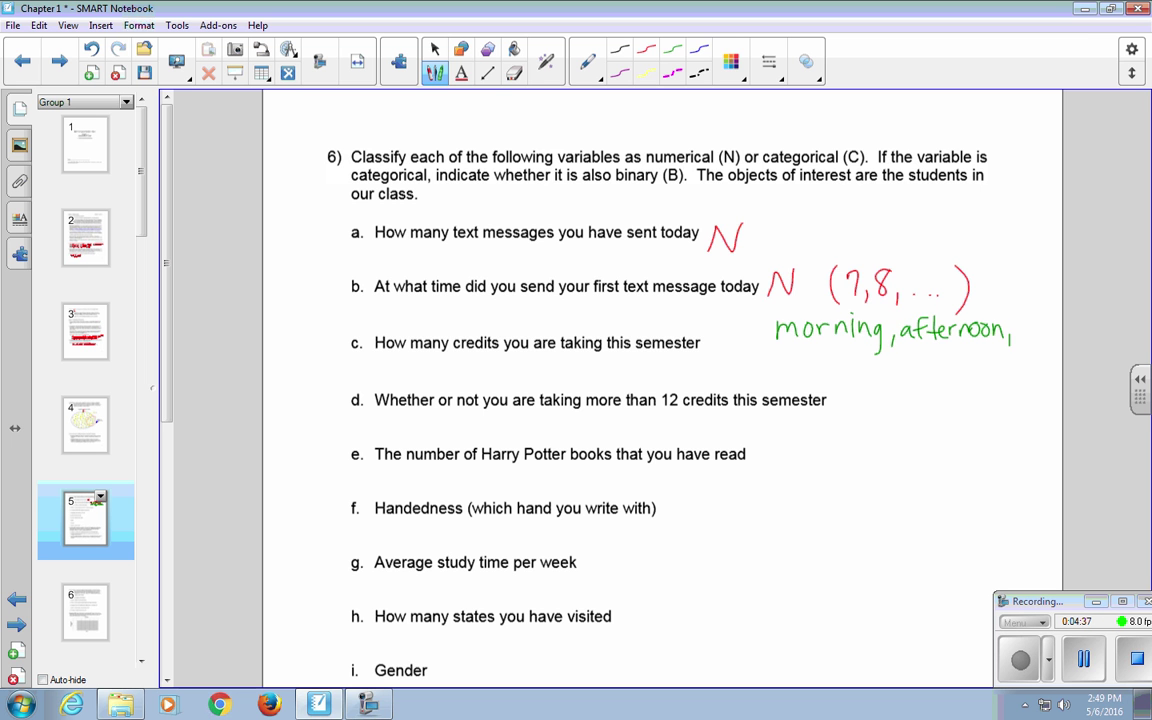
left_click_drag(801, 361, 811, 369)
left_click_drag(815, 355, 893, 380)
left_click_drag(742, 324, 741, 350)
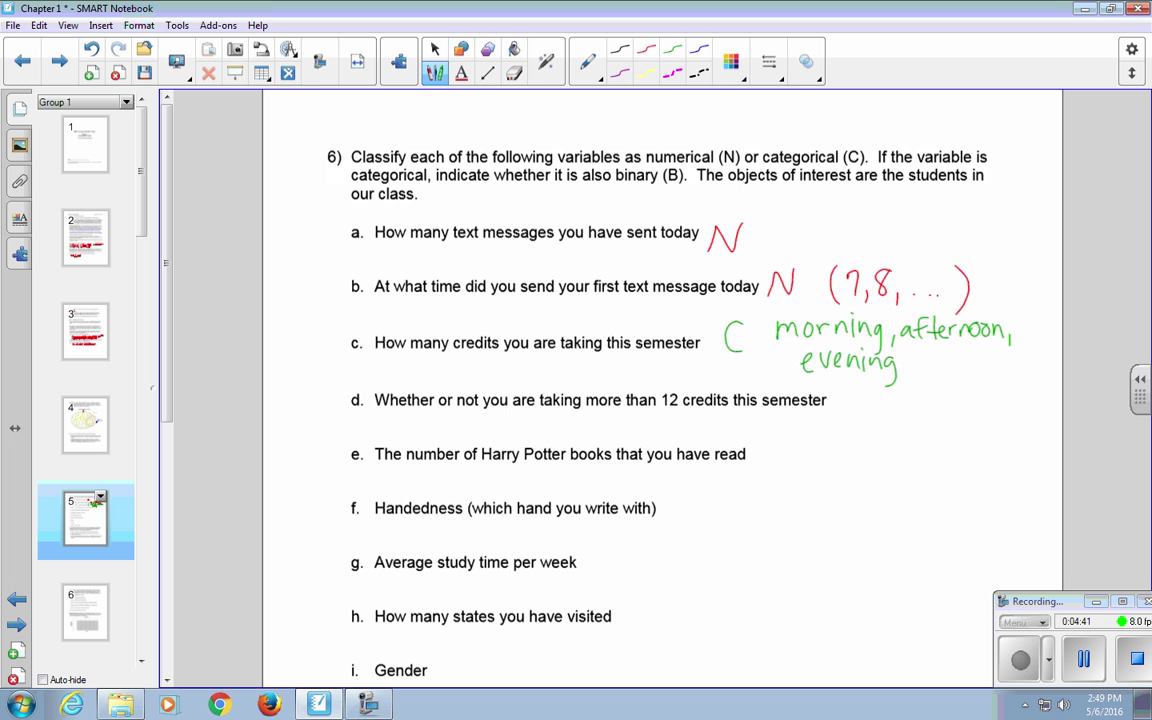
left_click(752, 331)
left_click(752, 345)
Step: Add a blue B alternative for item b: before 12:00 / after 12:00
mouse_move(855, 398)
left_mouse_down()
mouse_move(855, 430)
mouse_move(896, 410)
mouse_move(921, 426)
left_mouse_up()
left_click(879, 409)
left_click(879, 422)
left_click_drag(932, 412, 974, 423)
mouse_move(978, 405)
left_mouse_down()
mouse_move(989, 423)
mouse_move(1014, 403)
left_mouse_up()
left_click(994, 409)
left_click(994, 419)
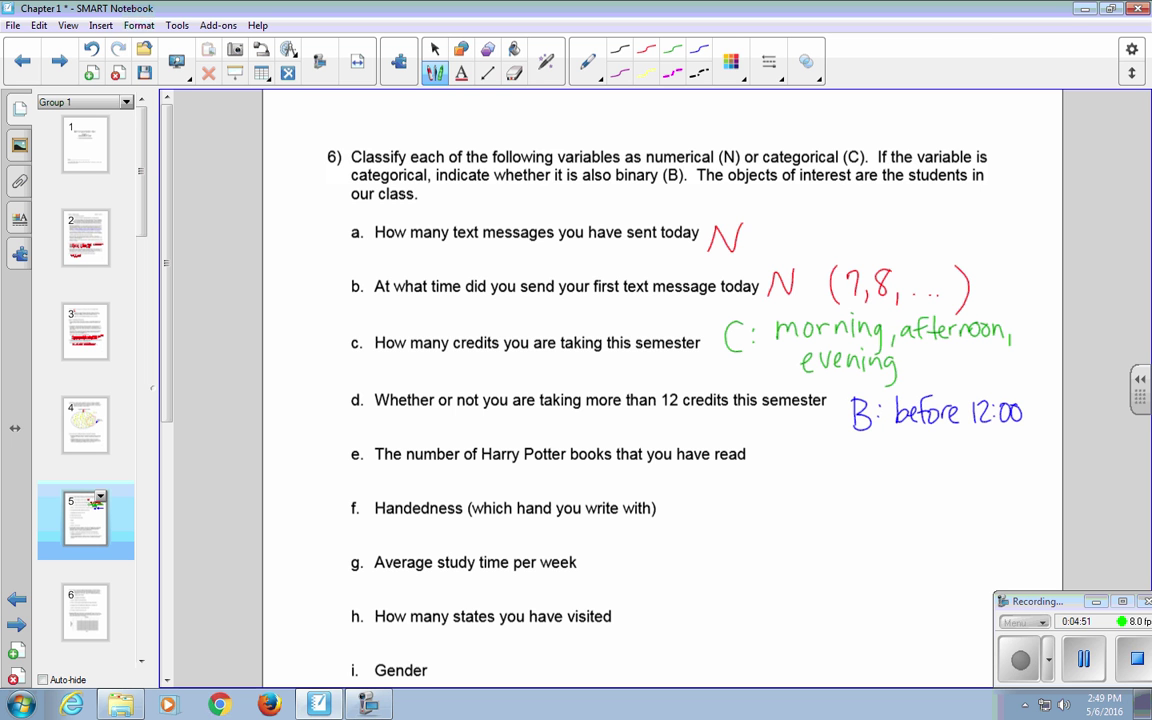
mouse_move(906, 448)
left_mouse_down()
mouse_move(910, 470)
mouse_move(923, 456)
left_mouse_up()
left_click_drag(915, 445, 938, 452)
mouse_move(943, 444)
left_mouse_down()
mouse_move(972, 469)
mouse_move(1001, 439)
left_mouse_up()
Step: Finish 'after 12:00', then mark item c N, item d B and item e N
left_click(982, 451)
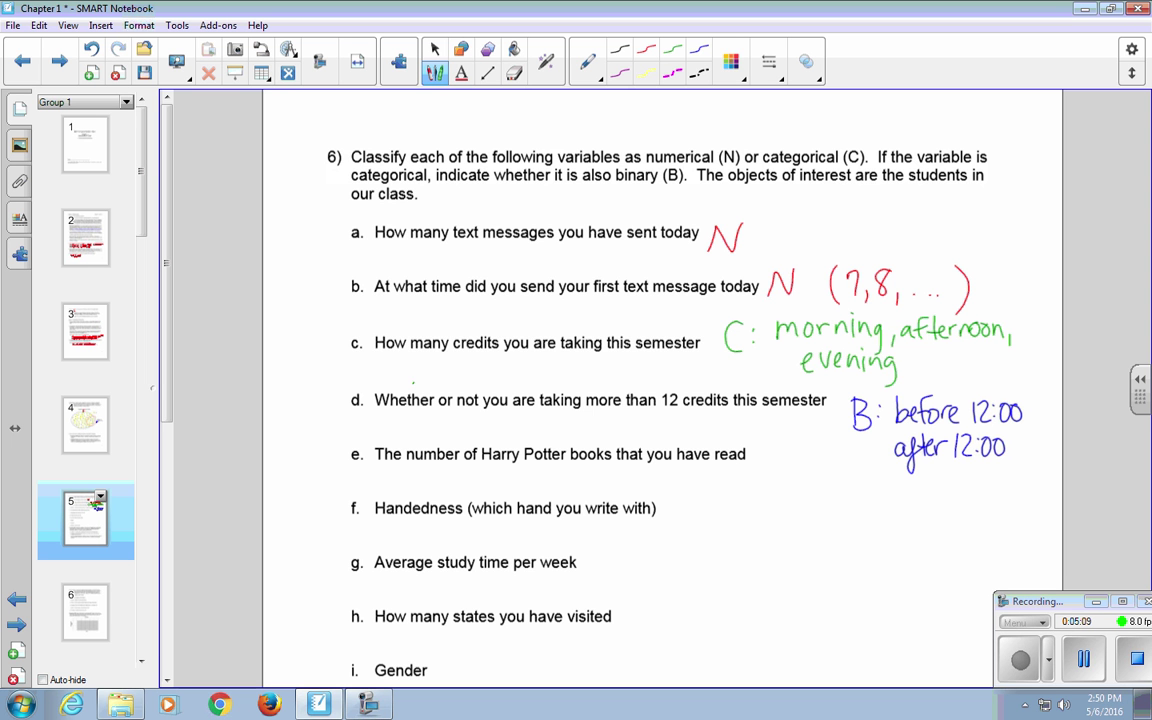
left_click_drag(413, 381, 431, 360)
left_click_drag(410, 414, 411, 441)
left_click_drag(413, 490, 429, 471)
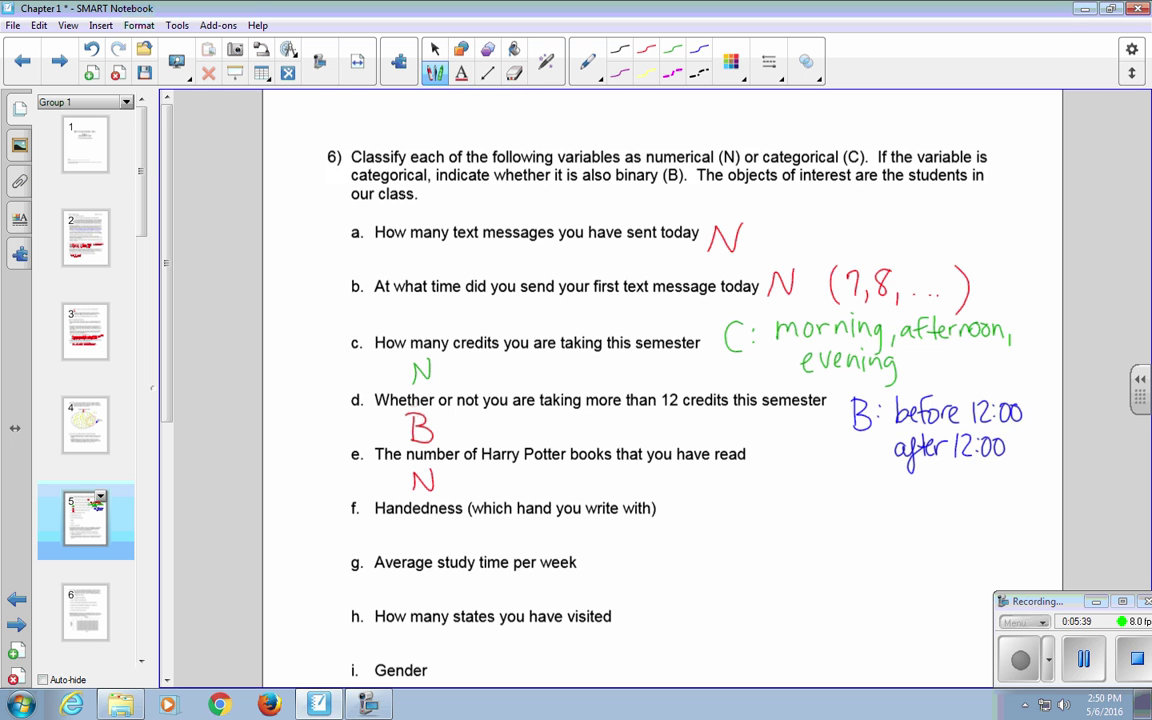
Step: Label Handedness as B with values left/right
scroll(152, 446, "down", 3)
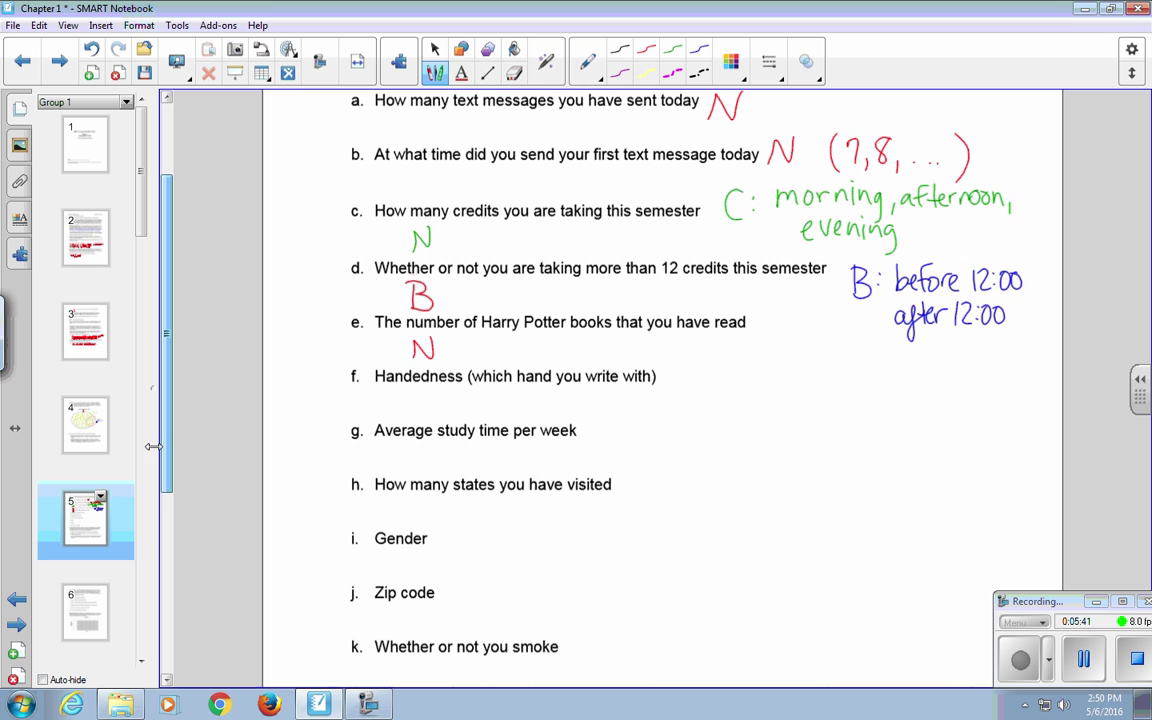
left_click_drag(674, 362, 674, 392)
left_click_drag(676, 362, 677, 392)
mouse_move(729, 362)
left_mouse_down()
mouse_move(752, 392)
mouse_move(768, 374)
left_mouse_up()
left_click_drag(777, 360, 775, 392)
mouse_move(766, 376)
left_mouse_down()
mouse_move(786, 375)
mouse_move(792, 395)
mouse_move(820, 368)
mouse_move(826, 386)
left_mouse_up()
mouse_move(846, 370)
left_mouse_down()
mouse_move(838, 396)
mouse_move(874, 384)
left_mouse_up()
left_click_drag(864, 370, 881, 368)
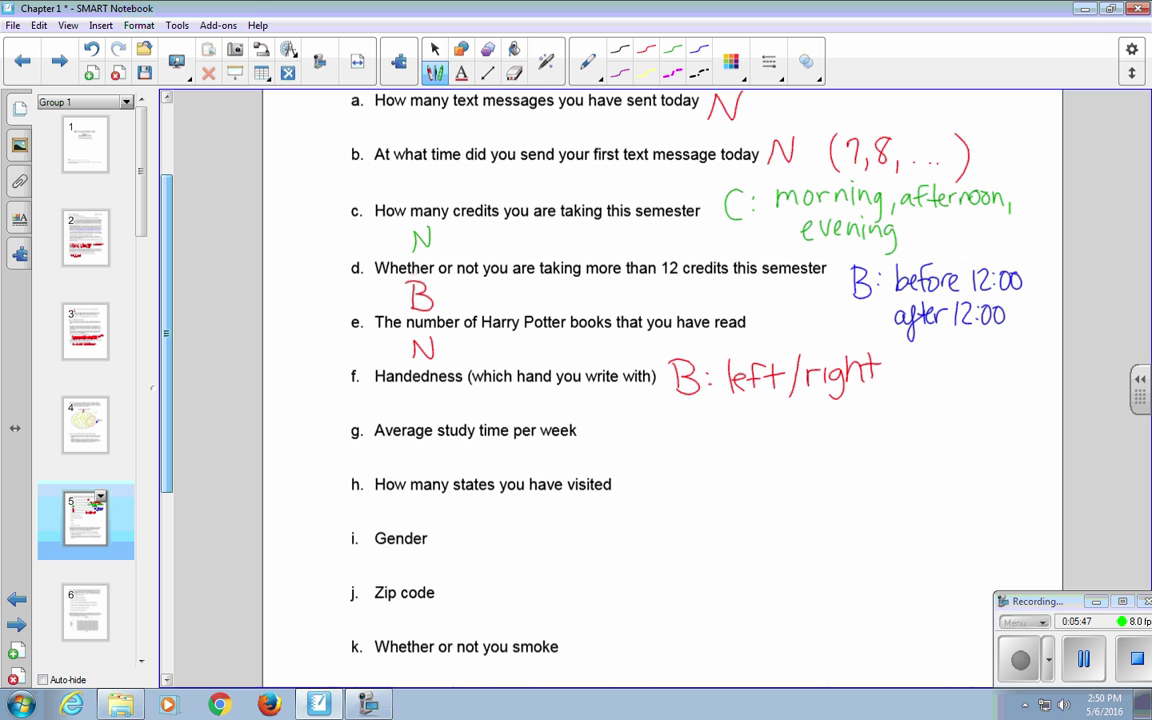
Step: Add a C alternative for Handedness: ambidextrous, left, right
mouse_move(698, 414)
left_mouse_down()
mouse_move(680, 424)
mouse_move(699, 436)
mouse_move(794, 432)
left_mouse_up()
left_click(715, 420)
left_click(715, 433)
left_click(782, 416)
mouse_move(804, 406)
left_mouse_down()
mouse_move(805, 432)
mouse_move(817, 431)
left_mouse_up()
left_click_drag(818, 420, 827, 432)
mouse_move(827, 420)
left_mouse_down()
mouse_move(818, 432)
mouse_move(832, 432)
left_mouse_up()
left_click_drag(826, 420, 862, 431)
left_click_drag(868, 421, 869, 436)
mouse_move(880, 410)
left_mouse_down()
mouse_move(882, 432)
mouse_move(899, 428)
left_mouse_up()
left_click(900, 430)
left_click_drag(895, 414, 917, 428)
mouse_move(910, 415)
left_mouse_down()
mouse_move(922, 414)
mouse_move(922, 431)
left_mouse_up()
mouse_move(934, 416)
left_mouse_down()
mouse_move(962, 426)
mouse_move(958, 440)
left_mouse_up()
left_click_drag(971, 398, 986, 428)
left_click_drag(978, 410, 990, 409)
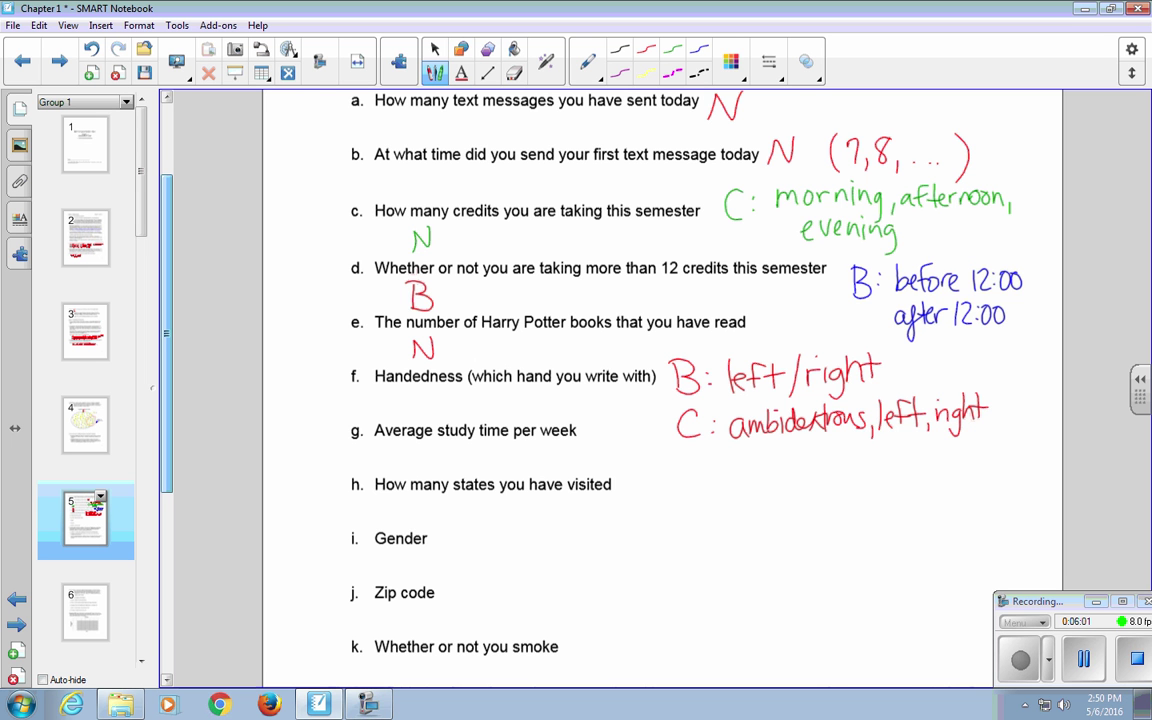
Step: Mark items g and h as N, Gender and Zip code as C, and smoking as B
left_click_drag(437, 465, 456, 448)
left_click_drag(440, 518, 461, 502)
left_click_drag(459, 542, 461, 557)
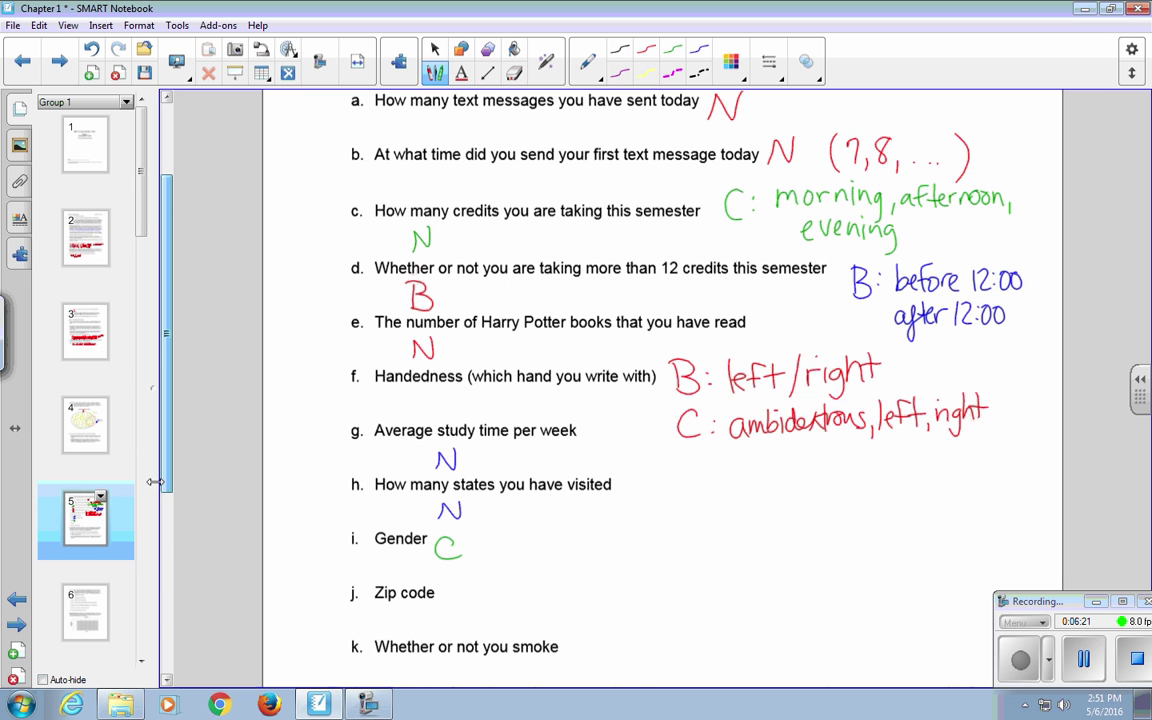
scroll(152, 482, "down", 3)
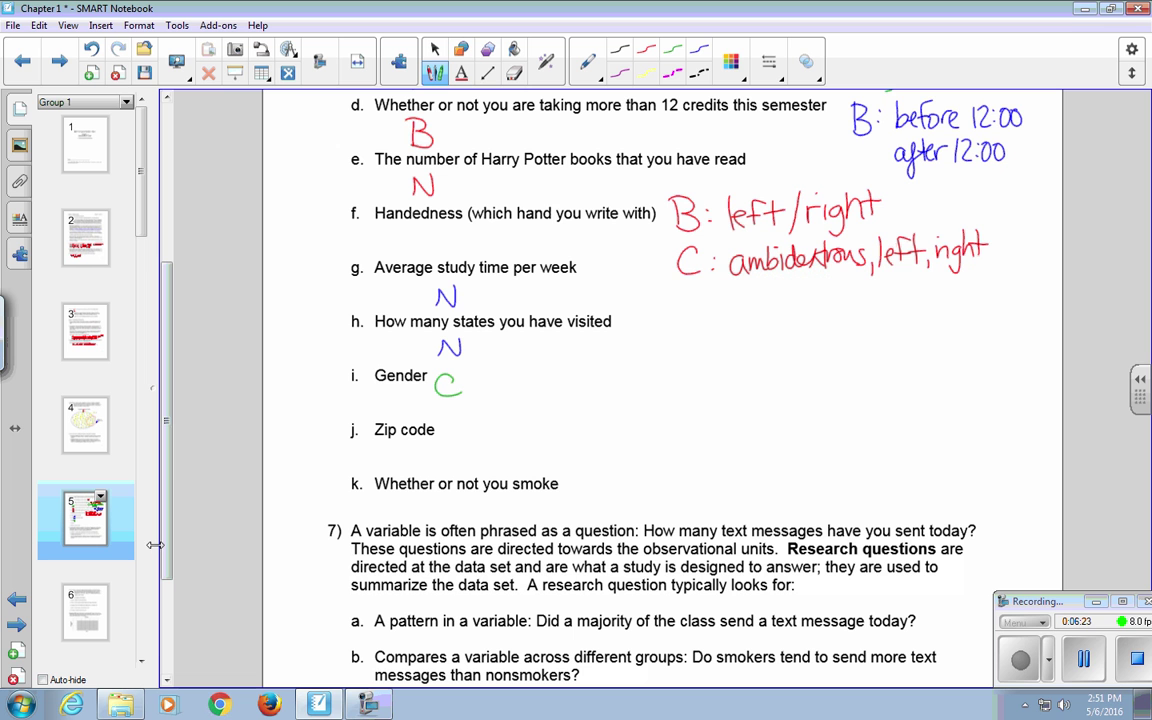
left_click_drag(465, 424, 466, 445)
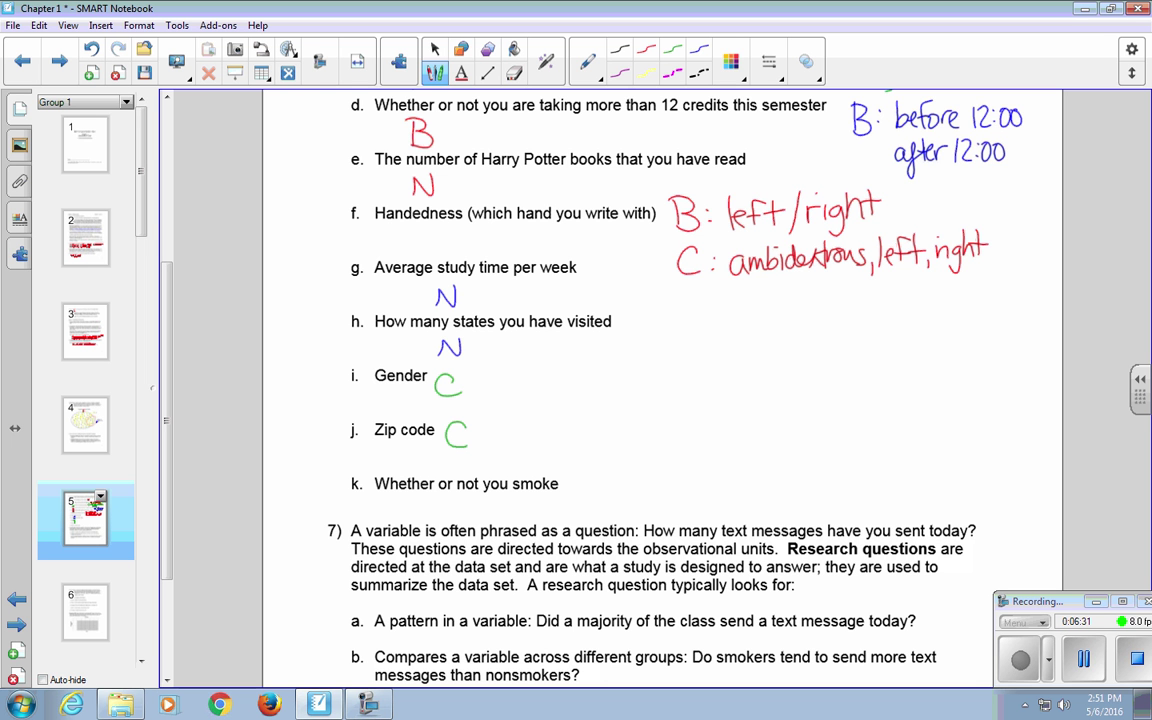
left_click_drag(561, 460, 561, 492)
scroll(660, 390, "down", 3)
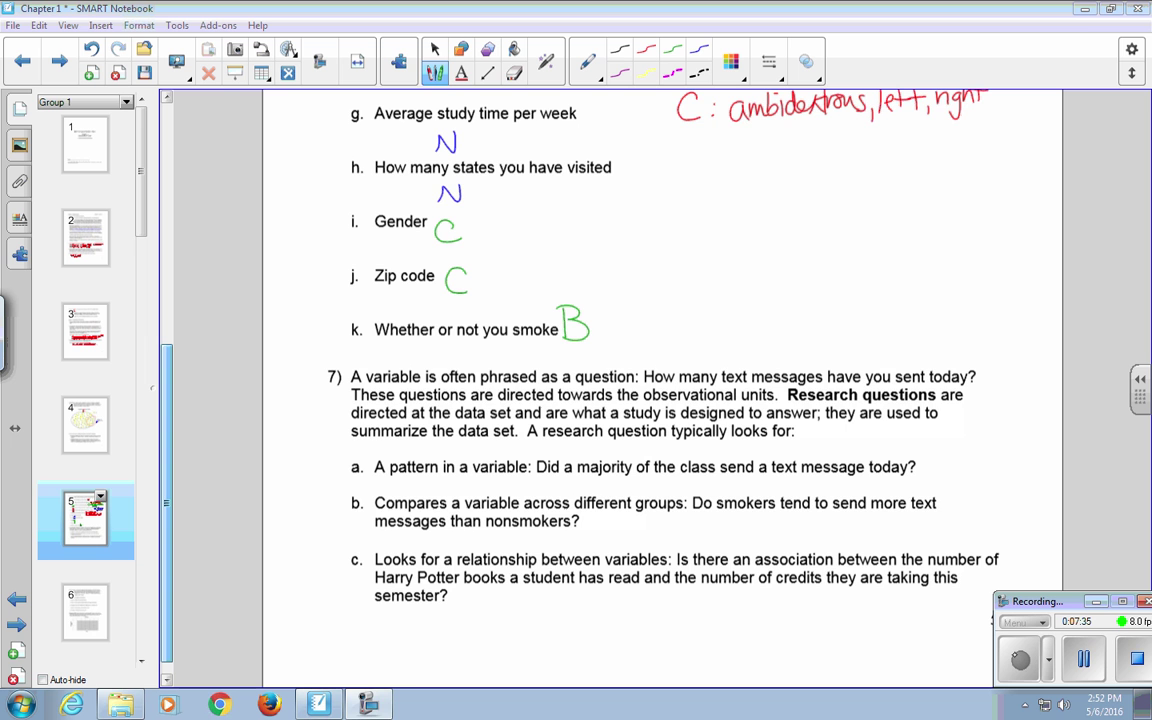
Step: On page 6, mark question 8's item a N, b C, and c 'Not a Variable. R'
left_click(85, 605)
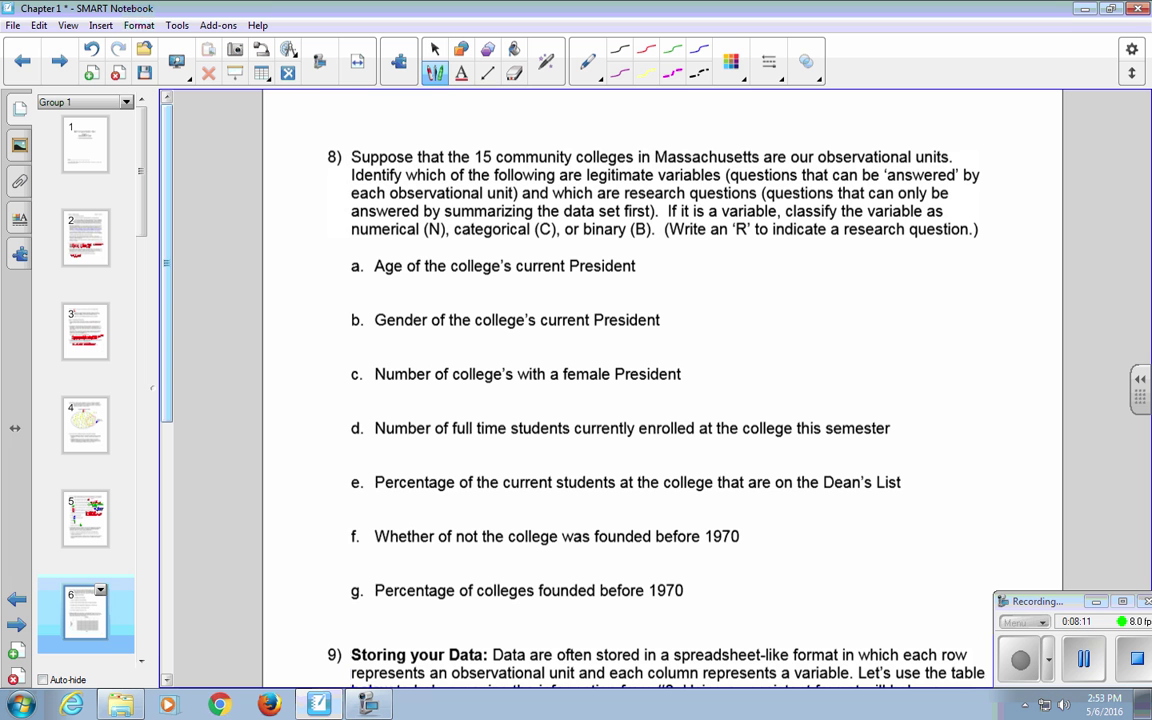
mouse_move(646, 285)
left_mouse_down()
mouse_move(646, 257)
mouse_move(671, 255)
left_mouse_up()
mouse_move(697, 317)
left_mouse_down()
mouse_move(671, 328)
mouse_move(697, 341)
left_mouse_up()
mouse_move(692, 370)
left_mouse_down()
mouse_move(692, 387)
mouse_move(710, 369)
mouse_move(719, 377)
left_mouse_up()
mouse_move(736, 366)
left_mouse_down()
mouse_move(736, 387)
mouse_move(797, 366)
mouse_move(808, 384)
mouse_move(822, 372)
mouse_move(896, 381)
left_mouse_up()
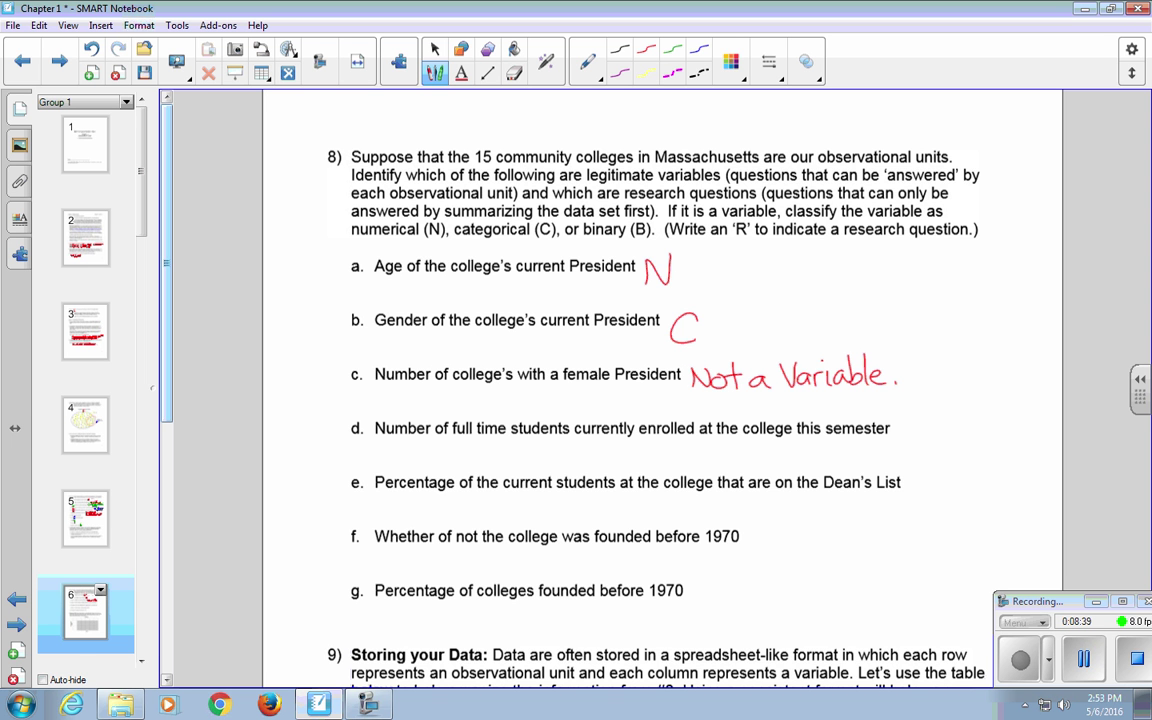
left_click_drag(928, 352, 928, 392)
mouse_move(928, 352)
left_mouse_down()
mouse_move(931, 372)
mouse_move(960, 396)
left_mouse_up()
Step: Mark full-time enrollment and Dean's List percentage as N, founded before 1970 as B
mouse_move(905, 457)
left_mouse_down()
mouse_move(906, 426)
mouse_move(932, 424)
left_mouse_up()
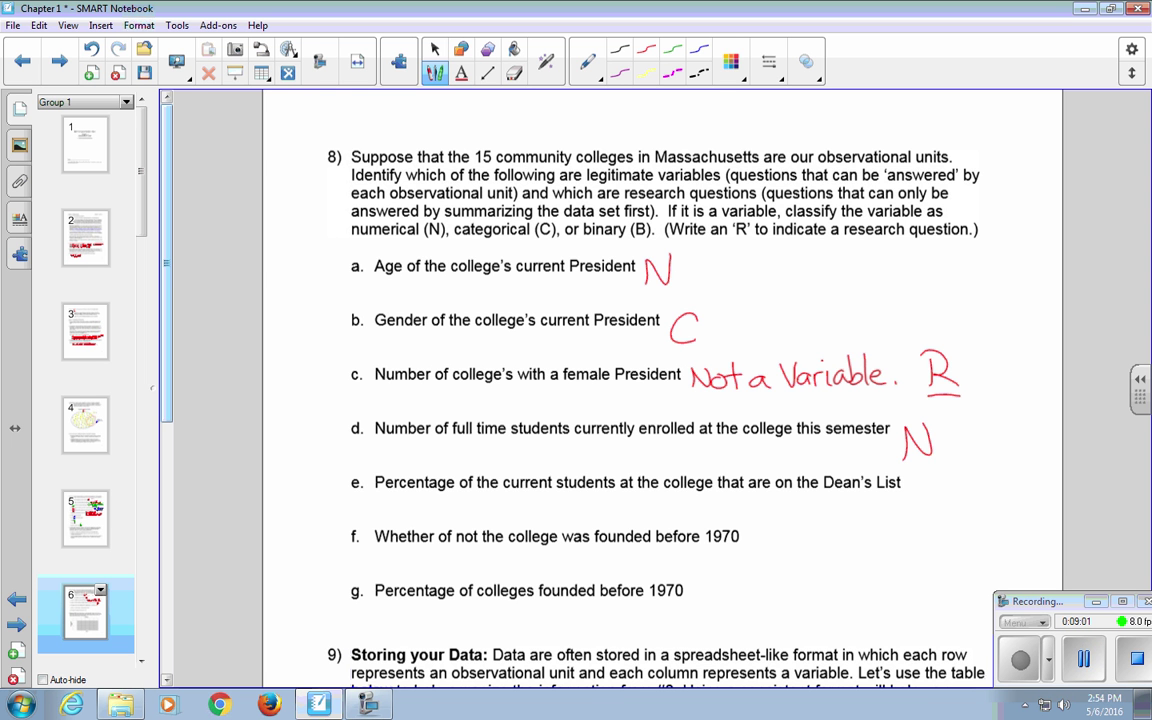
left_click_drag(906, 504, 931, 477)
left_click_drag(752, 527, 752, 560)
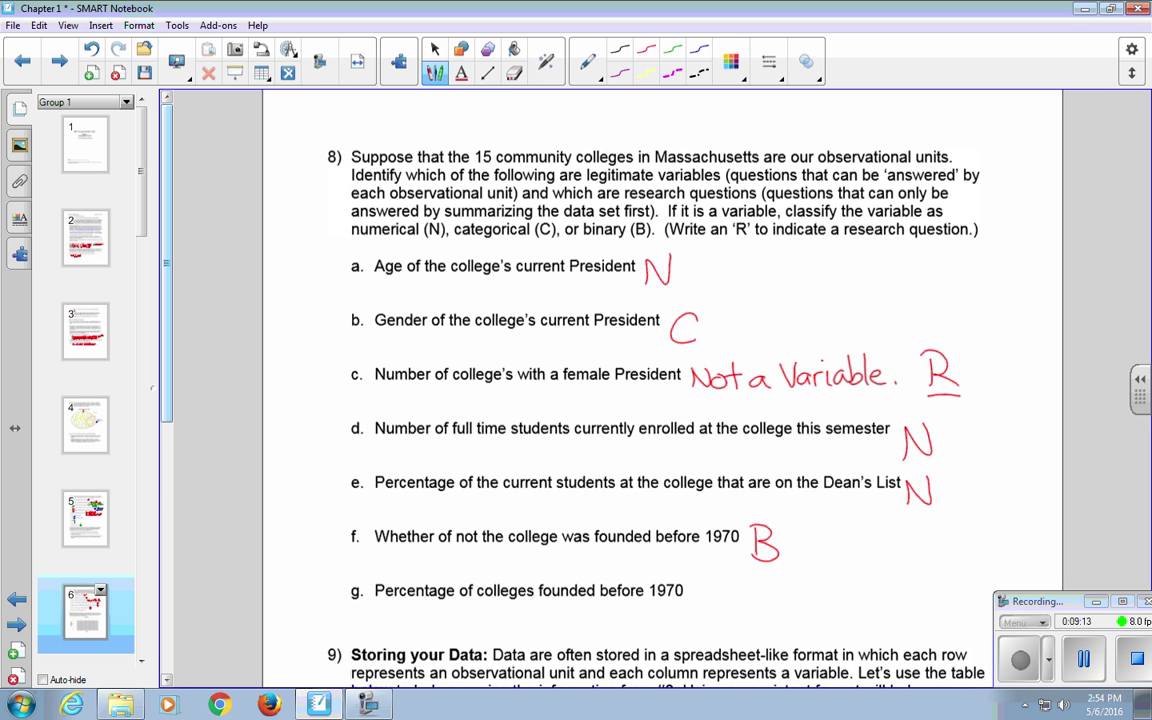
Step: Write 'not a variable' and R beside item g, colleges founded before 1970
scroll(158, 467, "down", 5)
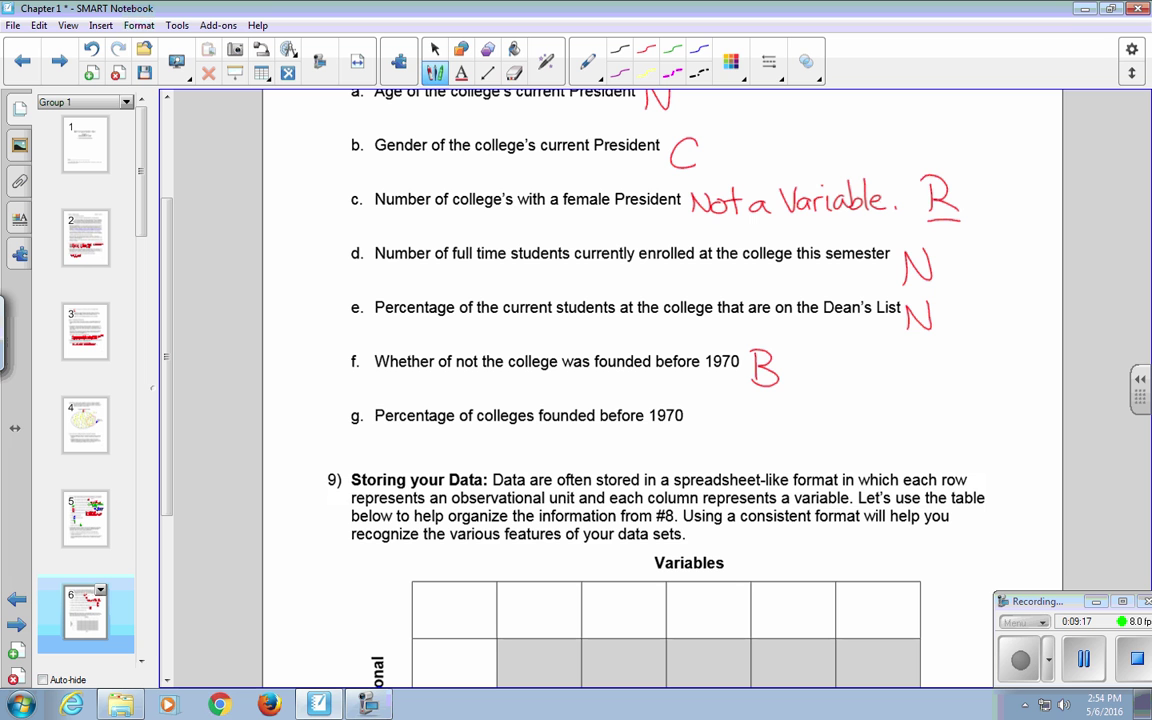
mouse_move(695, 429)
left_mouse_down()
mouse_move(727, 414)
mouse_move(746, 430)
left_mouse_up()
mouse_move(737, 414)
left_mouse_down()
mouse_move(786, 430)
mouse_move(811, 406)
mouse_move(830, 430)
mouse_move(848, 417)
left_mouse_up()
mouse_move(854, 417)
left_mouse_down()
mouse_move(889, 413)
mouse_move(921, 427)
left_mouse_up()
mouse_move(699, 436)
left_mouse_down()
mouse_move(700, 467)
mouse_move(717, 466)
left_mouse_up()
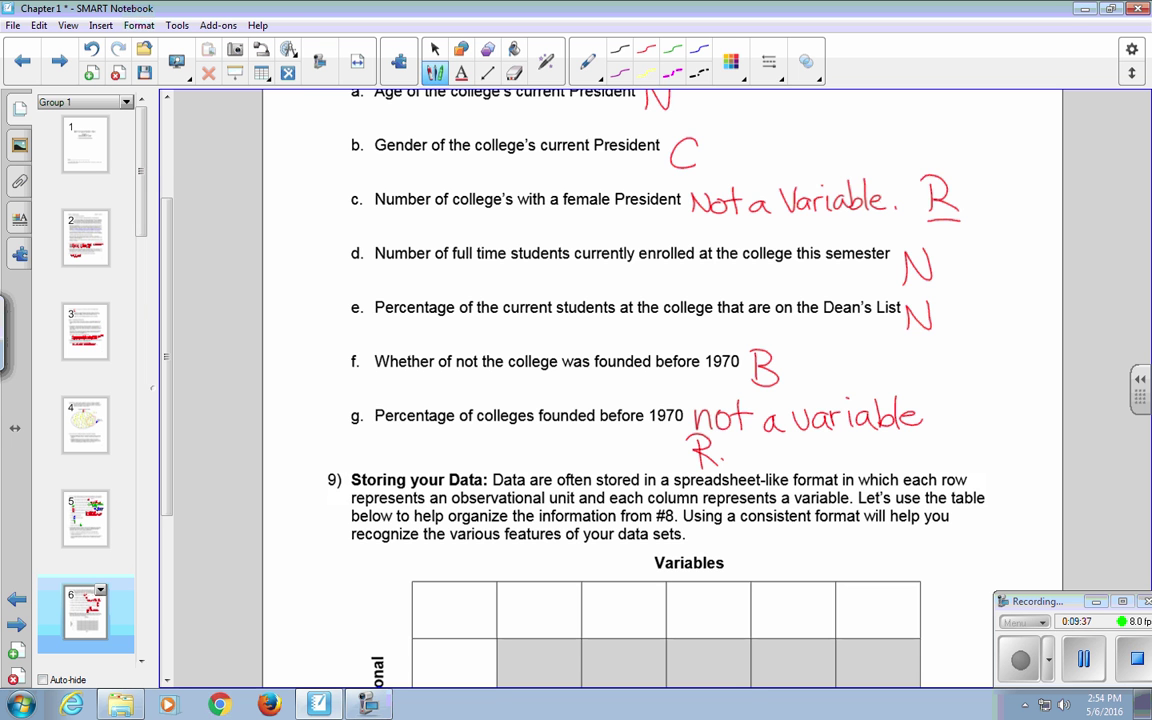
scroll(660, 400, "down", 3)
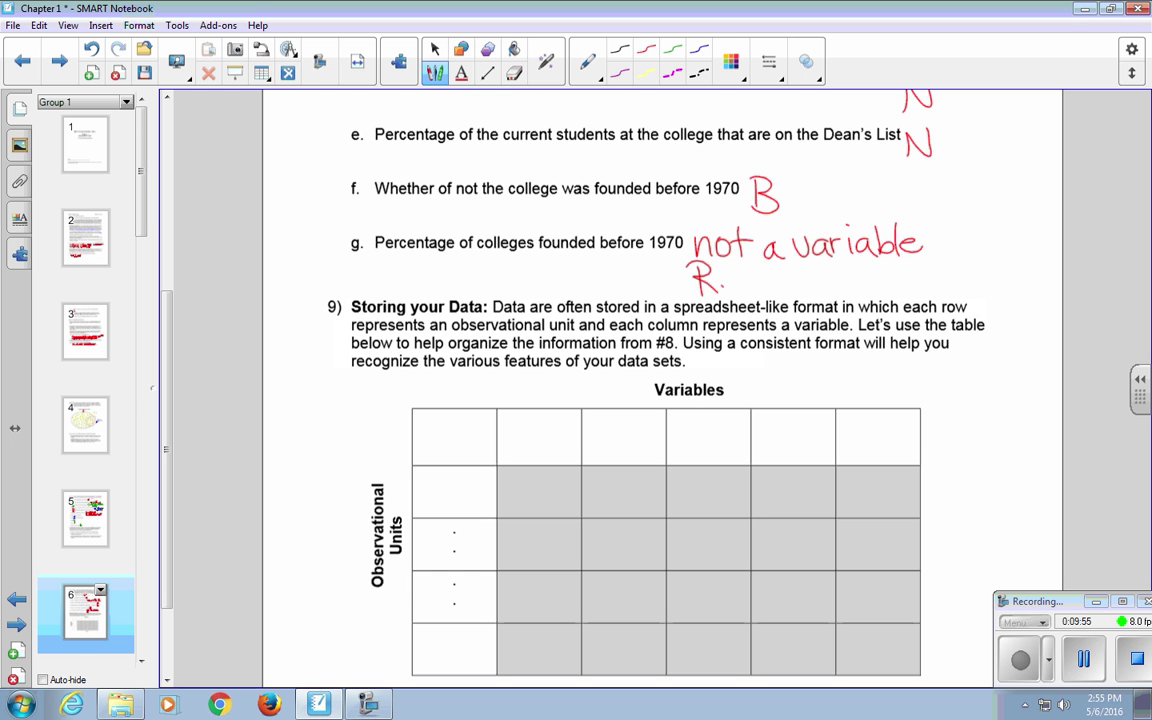
Step: Write GCC, HCC and BCC in the Observational Units rows, then a dotted line below
scroll(158, 369, "down", 2)
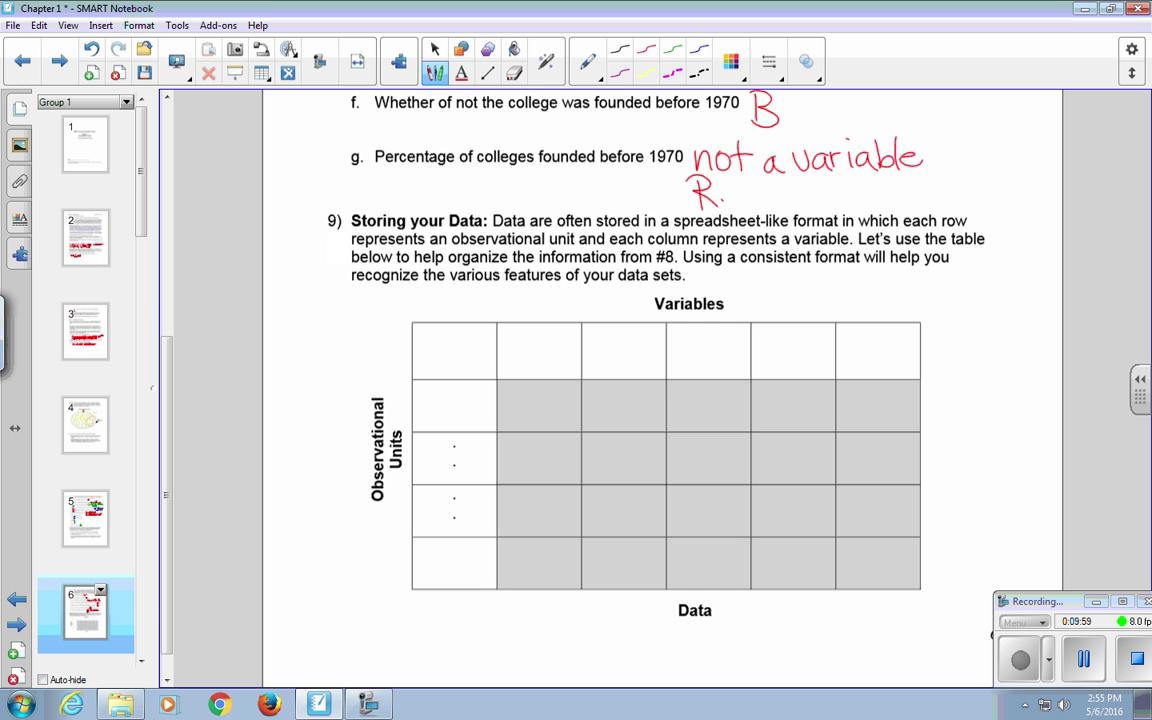
mouse_move(433, 400)
left_mouse_down()
mouse_move(426, 411)
mouse_move(457, 422)
left_mouse_up()
mouse_move(484, 400)
left_mouse_down()
mouse_move(467, 414)
mouse_move(484, 421)
left_mouse_up()
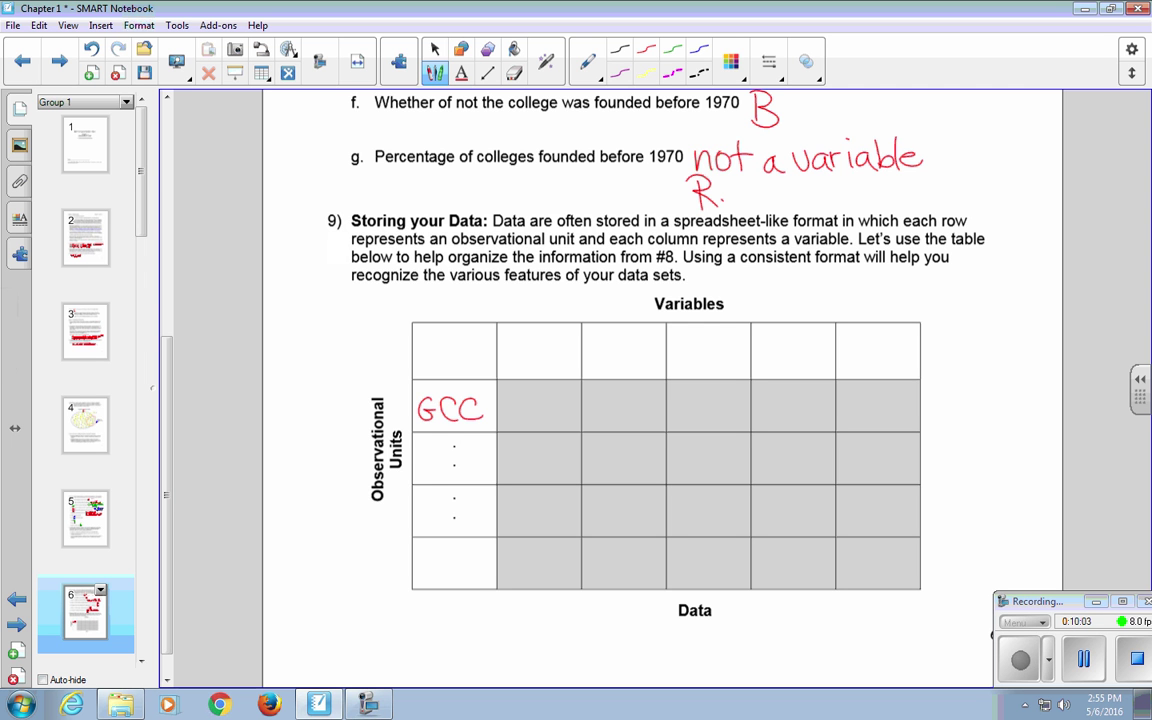
mouse_move(420, 446)
left_mouse_down()
mouse_move(419, 474)
mouse_move(433, 474)
mouse_move(434, 460)
mouse_move(452, 473)
left_mouse_up()
mouse_move(476, 459)
left_mouse_down()
mouse_move(459, 457)
mouse_move(478, 471)
left_mouse_up()
mouse_move(420, 497)
left_mouse_down()
mouse_move(420, 523)
mouse_move(424, 511)
mouse_move(420, 523)
mouse_move(451, 522)
left_mouse_up()
mouse_move(475, 507)
left_mouse_down()
mouse_move(462, 501)
mouse_move(477, 520)
mouse_move(449, 553)
left_mouse_up()
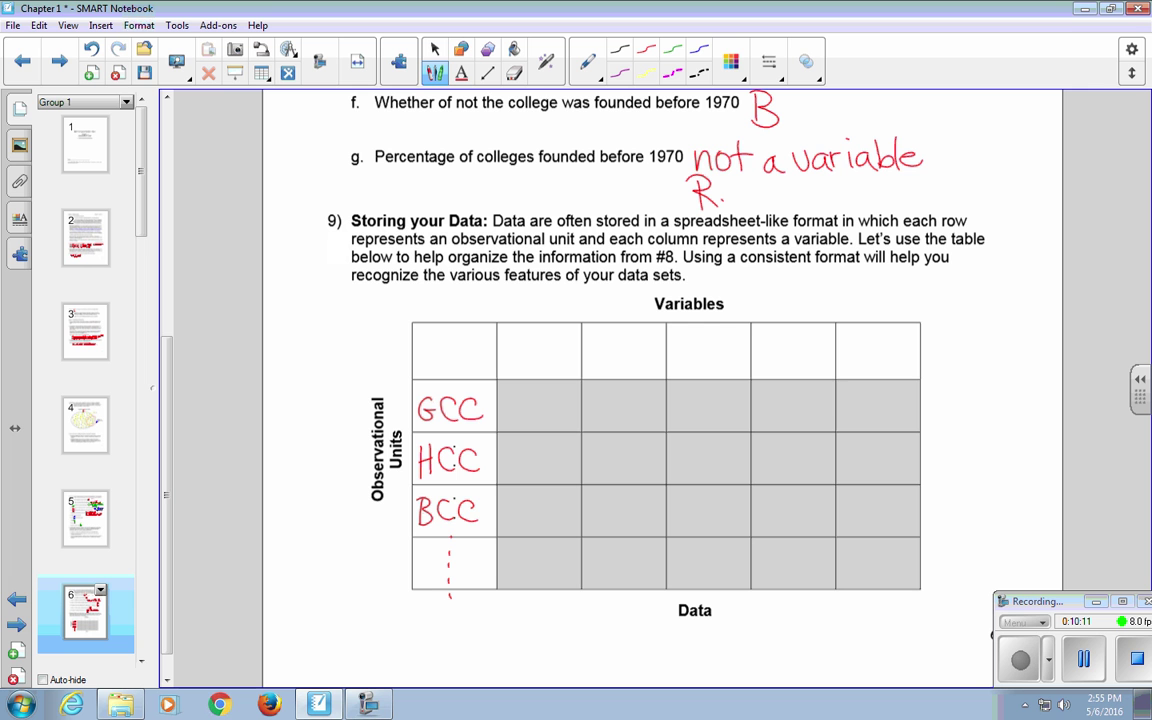
left_click_drag(450, 598, 454, 622)
Step: Head the first two columns 'Age of Pres.' and 'Gender of Pres.'
left_click_drag(509, 355, 550, 351)
left_click_drag(562, 343, 564, 372)
mouse_move(562, 352)
left_mouse_down()
mouse_move(575, 350)
mouse_move(512, 376)
left_mouse_up()
left_click_drag(520, 360, 519, 376)
left_click_drag(522, 371, 575, 377)
mouse_move(570, 366)
left_mouse_down()
mouse_move(594, 331)
mouse_move(599, 346)
left_mouse_up()
left_click_drag(606, 344, 650, 342)
mouse_move(651, 340)
left_mouse_down()
mouse_move(595, 368)
mouse_move(602, 374)
left_mouse_up()
left_click_drag(612, 362, 640, 372)
left_click(652, 372)
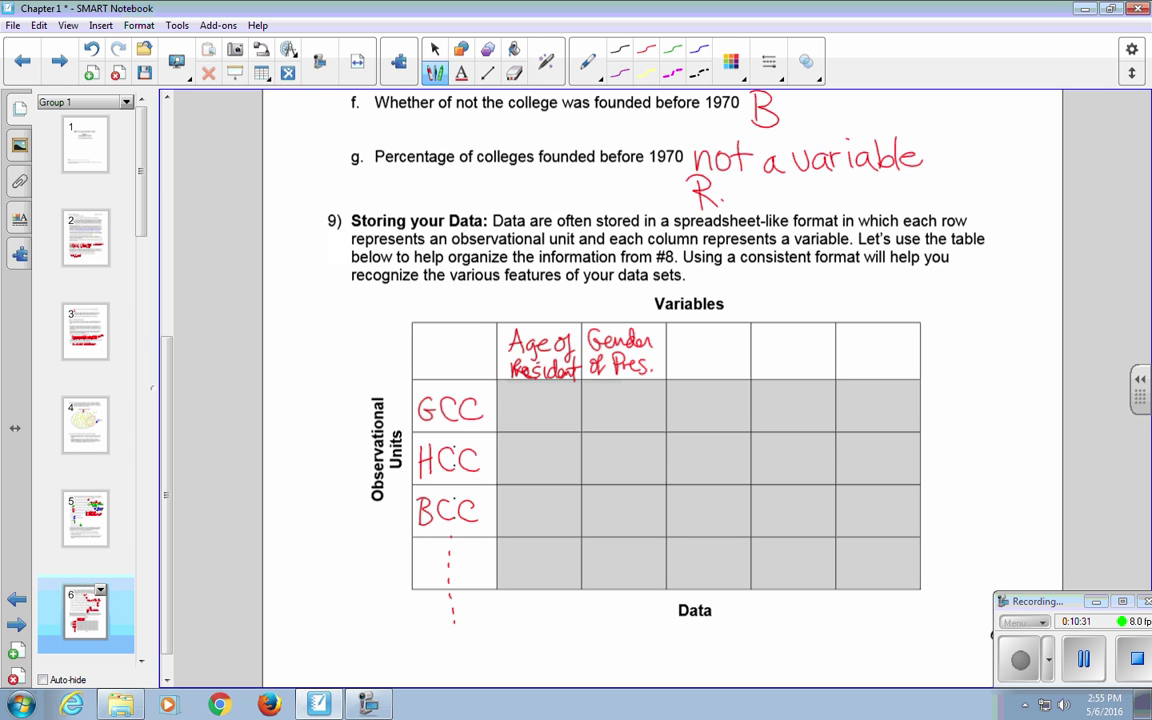
Step: Head the next two columns with the full-time students and percent of students variables
left_click_drag(677, 329, 683, 347)
left_click_drag(672, 334, 689, 341)
left_click_drag(698, 335, 703, 348)
left_click_drag(720, 332, 731, 346)
left_click_drag(734, 328, 740, 347)
mouse_move(676, 355)
left_mouse_down()
mouse_move(676, 370)
mouse_move(682, 360)
left_mouse_up()
left_click_drag(685, 362, 712, 371)
mouse_move(723, 352)
left_mouse_down()
mouse_move(723, 371)
mouse_move(728, 358)
left_mouse_up()
mouse_move(734, 370)
left_mouse_down()
mouse_move(762, 336)
mouse_move(760, 354)
left_mouse_up()
left_click_drag(770, 346, 798, 356)
mouse_move(793, 341)
left_mouse_down()
mouse_move(803, 341)
mouse_move(759, 372)
mouse_move(784, 361)
left_mouse_up()
left_click_drag(785, 363, 799, 372)
left_click(810, 371)
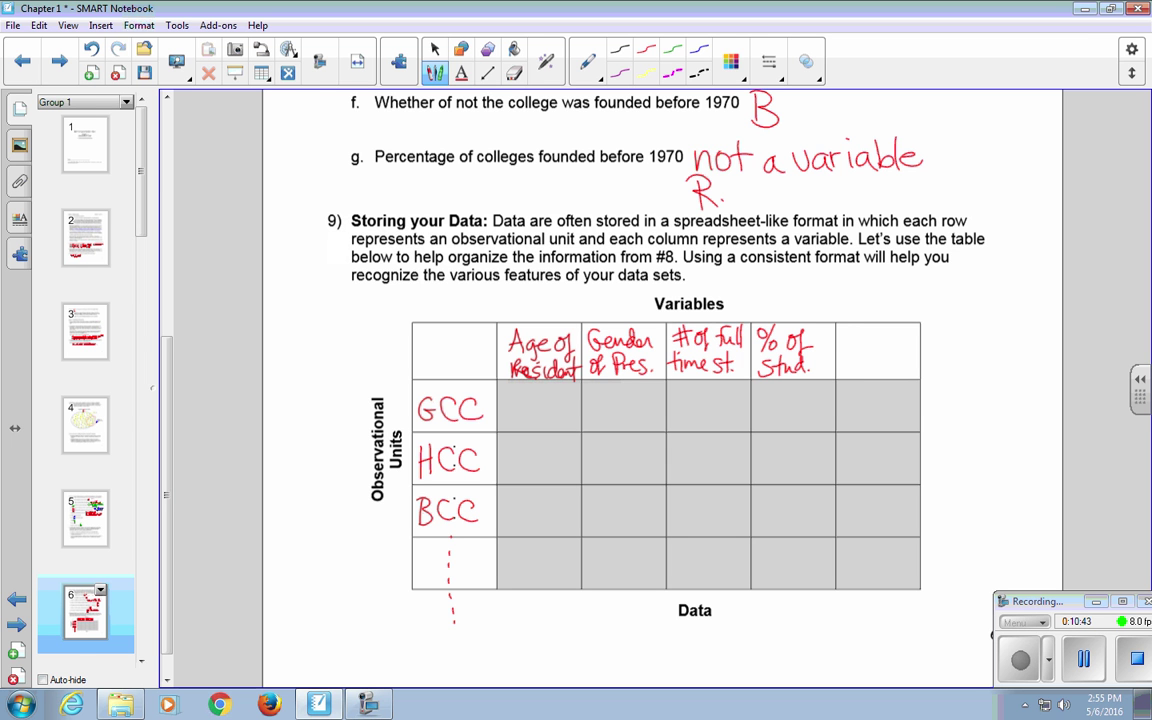
Step: Head the fifth column 'Founded before 1970'
left_click_drag(845, 334, 844, 351)
left_click_drag(845, 334, 853, 342)
left_click_drag(860, 340, 898, 350)
mouse_move(908, 334)
left_mouse_down()
mouse_move(903, 350)
mouse_move(851, 373)
left_mouse_up()
left_click_drag(854, 368, 865, 375)
left_click_drag(871, 366, 884, 372)
left_click_drag(886, 368, 902, 372)
left_click_drag(908, 362, 913, 373)
mouse_move(920, 358)
left_mouse_down()
mouse_move(922, 373)
mouse_move(932, 358)
left_mouse_up()
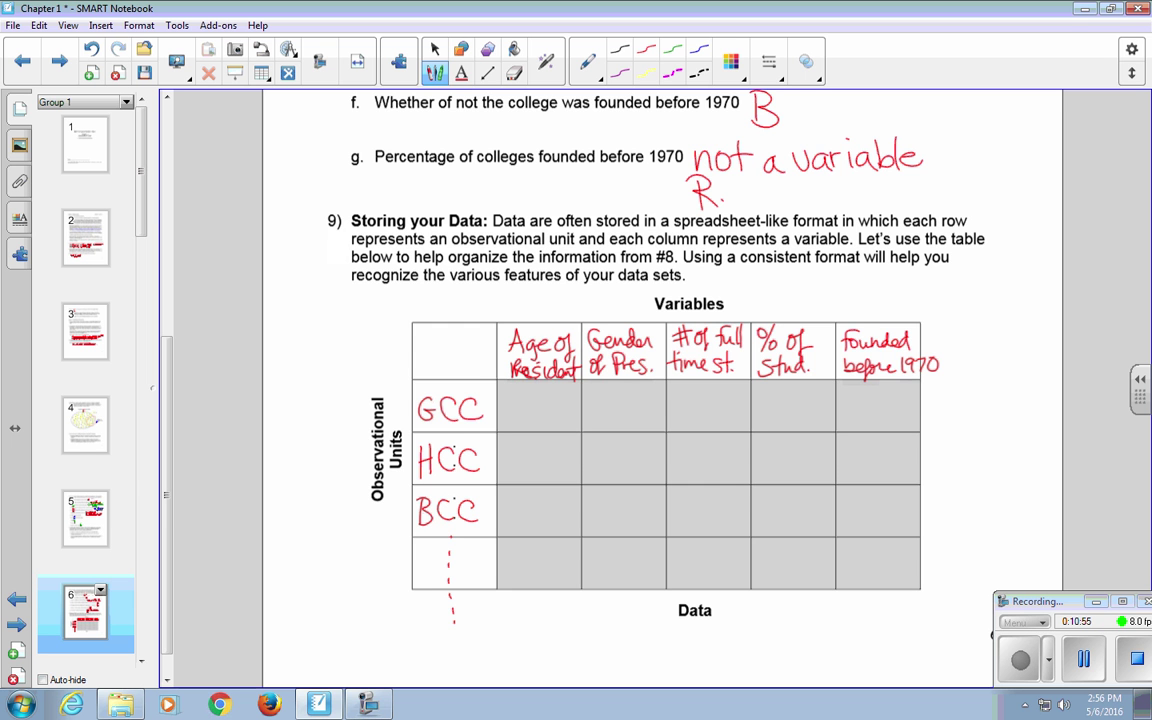
Step: Box the Gender of Pres. column in green and label it 'part c'
scroll(161, 385, "down", 1)
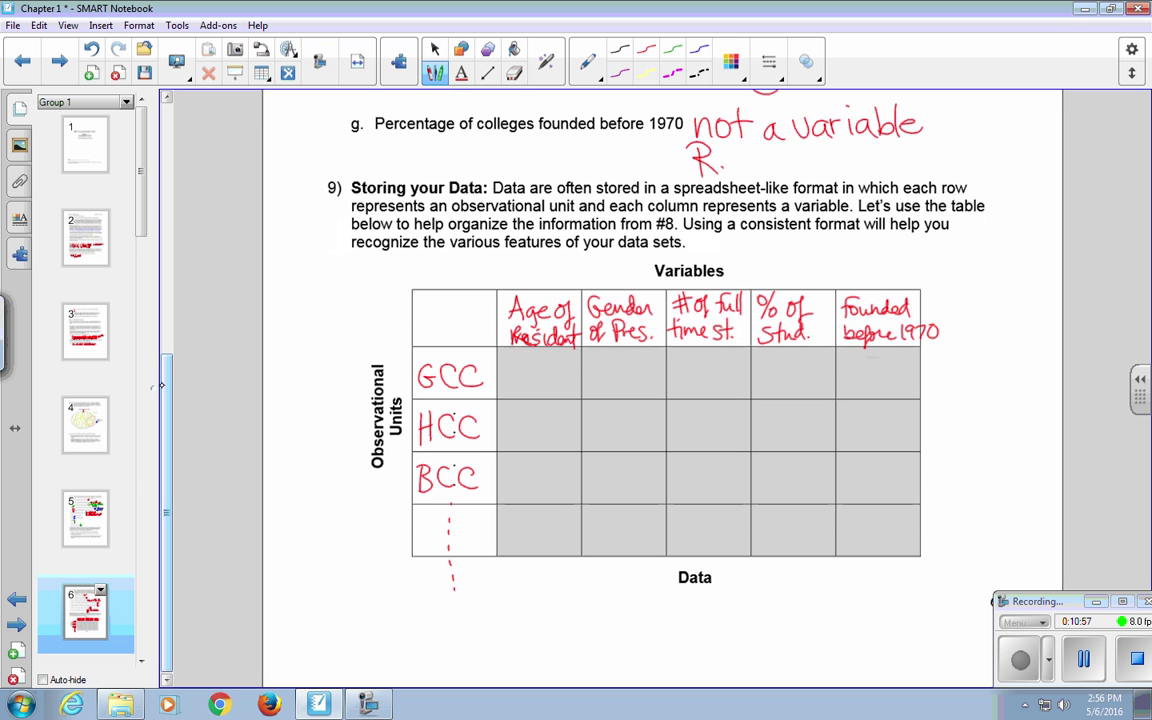
mouse_move(659, 287)
left_mouse_down()
mouse_move(584, 292)
mouse_move(586, 488)
mouse_move(615, 563)
mouse_move(659, 358)
mouse_move(660, 536)
mouse_move(606, 567)
left_mouse_up()
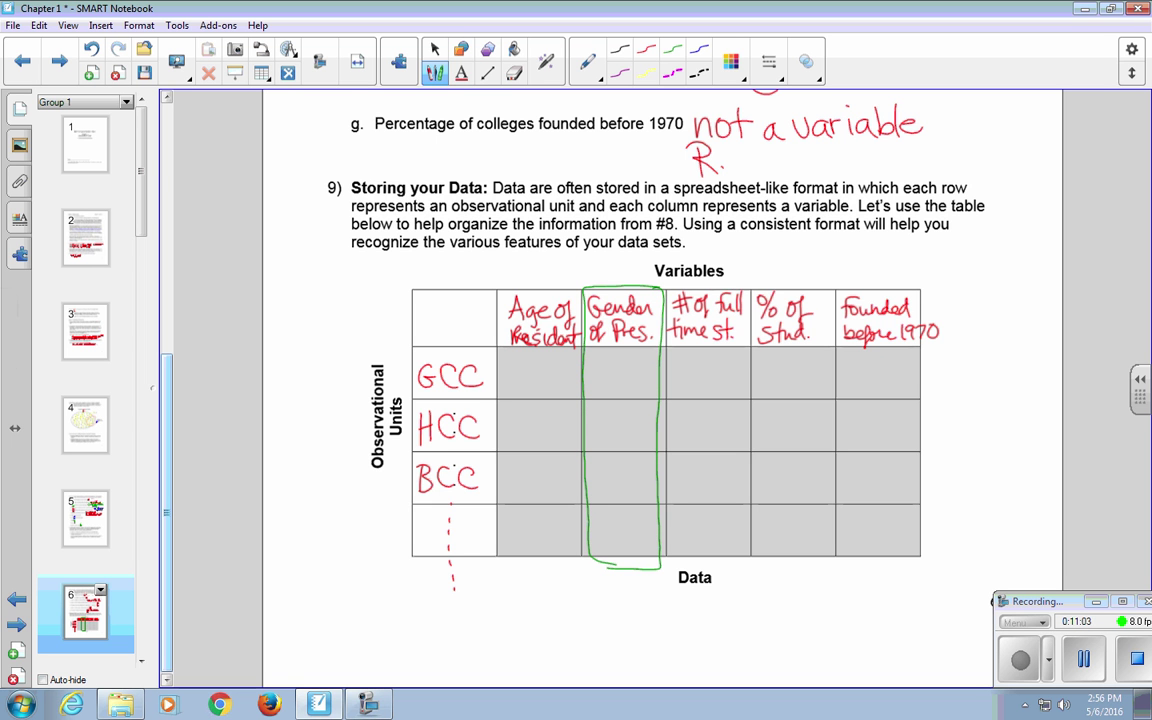
mouse_move(589, 584)
left_mouse_down()
mouse_move(592, 600)
mouse_move(634, 590)
mouse_move(645, 600)
left_mouse_up()
mouse_move(636, 590)
left_mouse_down()
mouse_move(652, 588)
mouse_move(625, 628)
left_mouse_up()
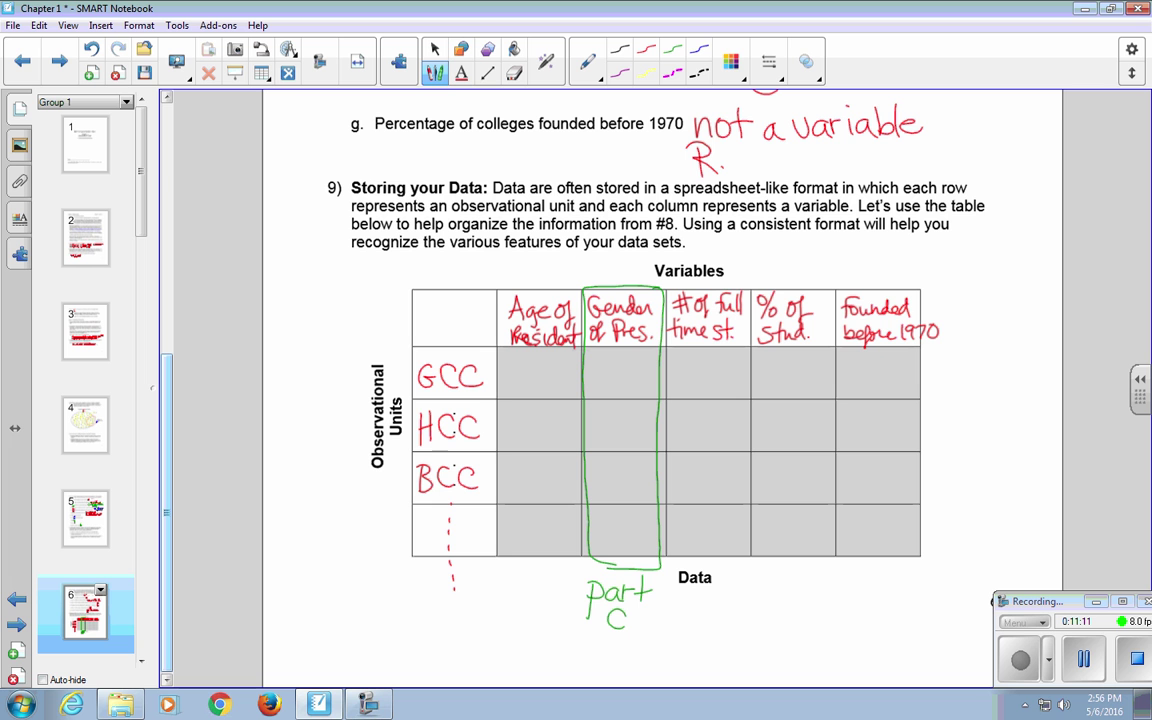
Step: Box the Founded before 1970 column in green and label it 'part g'
mouse_move(926, 286)
left_mouse_down()
mouse_move(835, 305)
mouse_move(835, 520)
mouse_move(882, 568)
mouse_move(941, 515)
mouse_move(938, 290)
left_mouse_up()
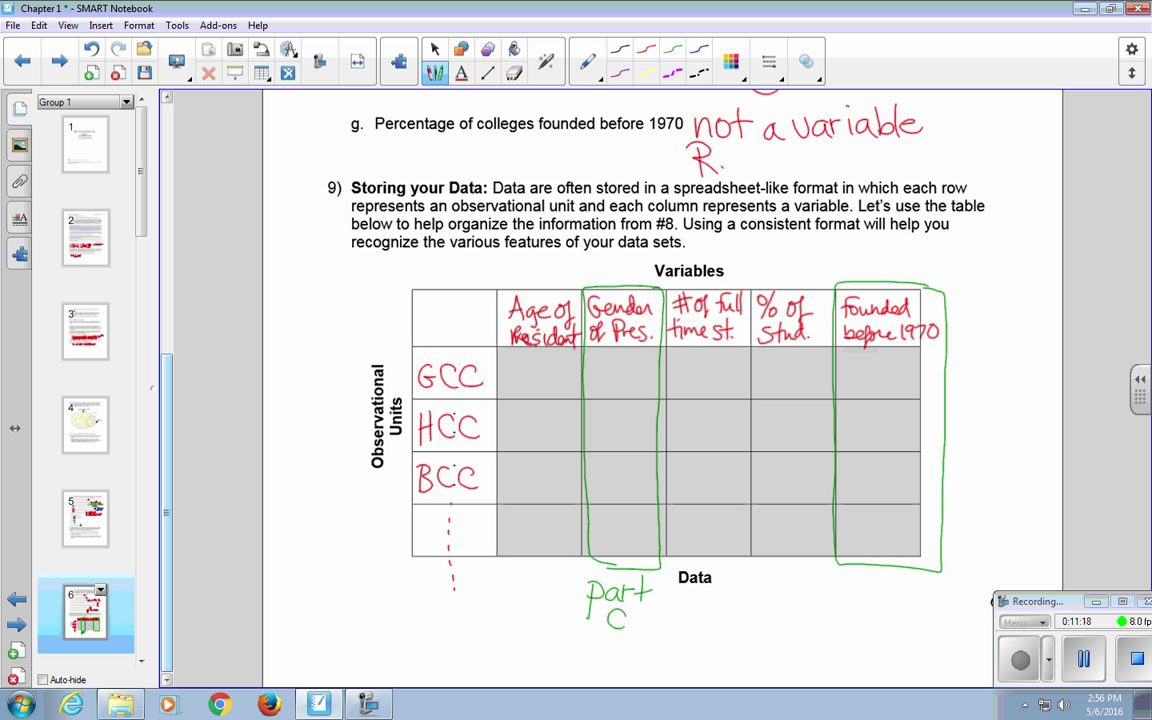
mouse_move(853, 582)
left_mouse_down()
mouse_move(853, 606)
mouse_move(856, 594)
mouse_move(893, 590)
left_mouse_up()
mouse_move(906, 580)
left_mouse_down()
mouse_move(907, 601)
mouse_move(916, 588)
left_mouse_up()
left_click_drag(928, 588, 917, 620)
left_click(937, 601)
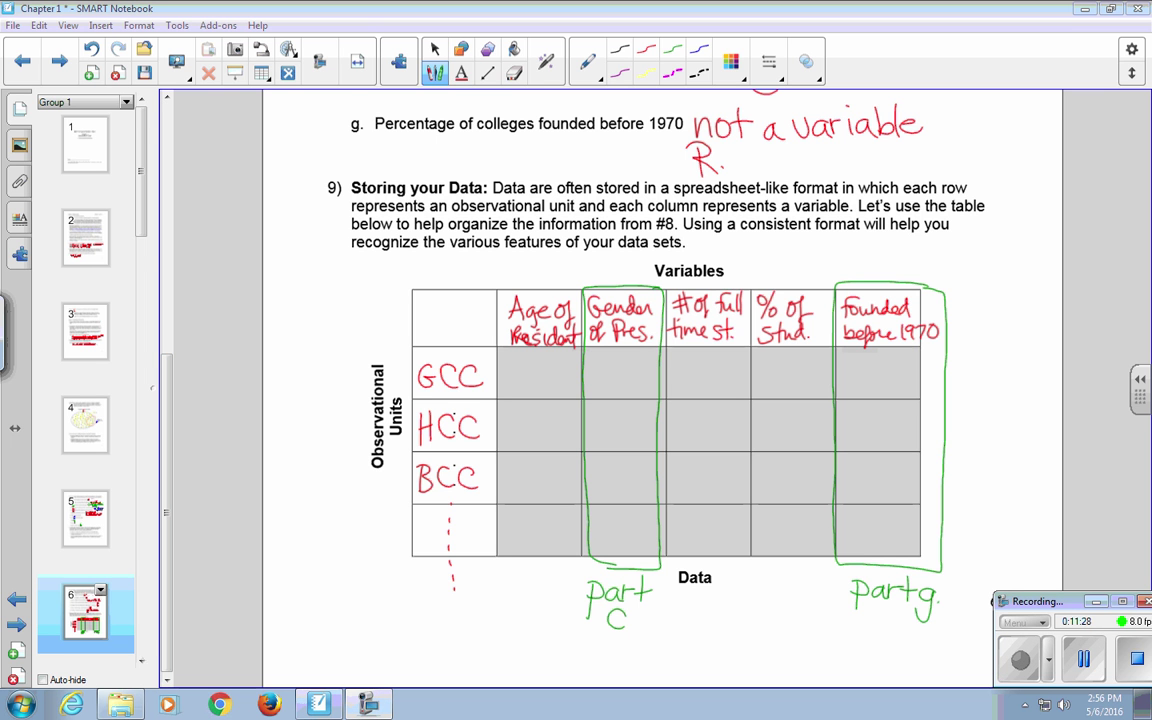
Step: Go to page 7 on stacked and unstacked data and circle the stacked data label
scroll(85, 500, "down", 2)
left_click(85, 607)
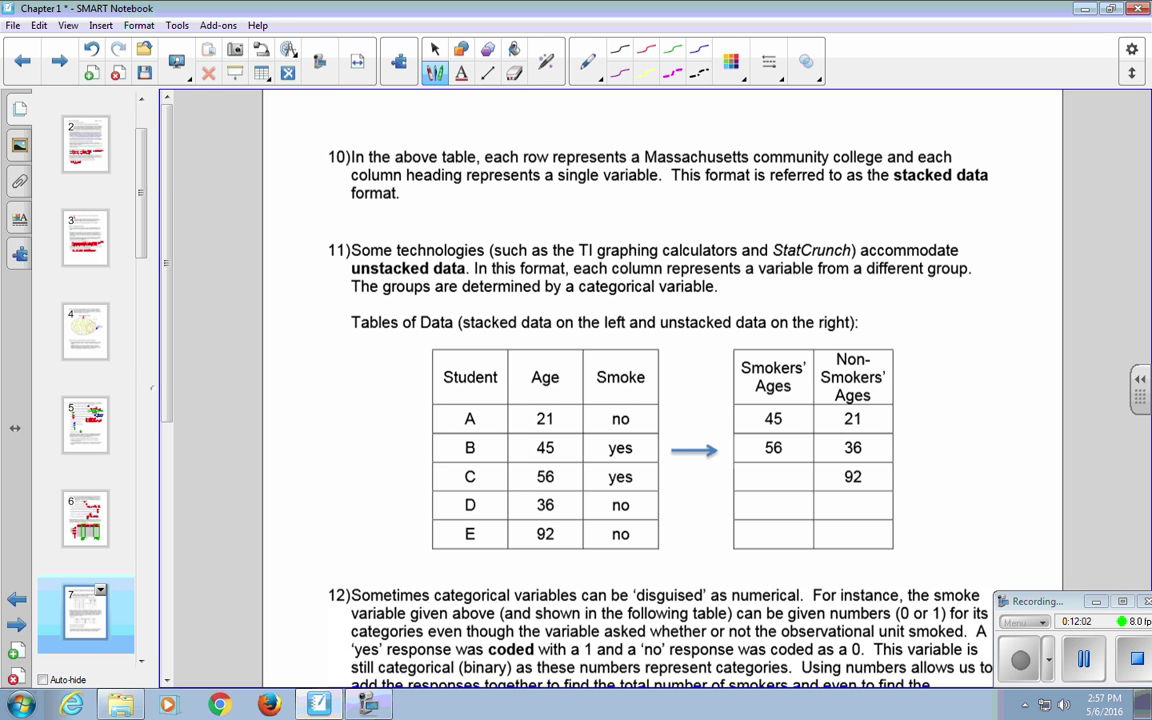
mouse_move(470, 312)
left_mouse_down()
mouse_move(481, 340)
mouse_move(551, 325)
mouse_move(466, 309)
mouse_move(464, 335)
mouse_move(508, 365)
left_mouse_up()
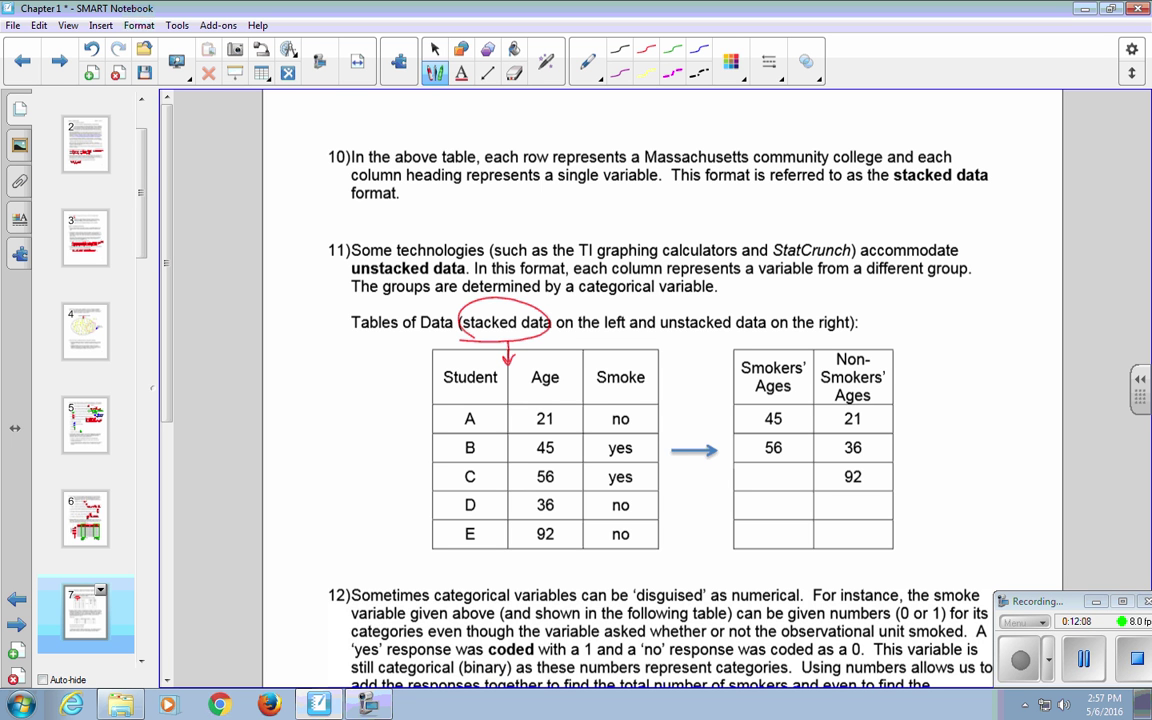
Step: Bracket the stacked table's rows and note 'each row represents 1 obs. unit.'
mouse_move(414, 408)
left_mouse_down()
mouse_move(400, 488)
mouse_move(412, 543)
left_mouse_up()
left_click_drag(291, 417, 336, 427)
mouse_move(344, 398)
left_mouse_down()
mouse_move(345, 428)
mouse_move(361, 428)
left_mouse_up()
mouse_move(287, 440)
left_mouse_down()
mouse_move(288, 457)
mouse_move(301, 441)
left_mouse_up()
left_click_drag(316, 440, 352, 441)
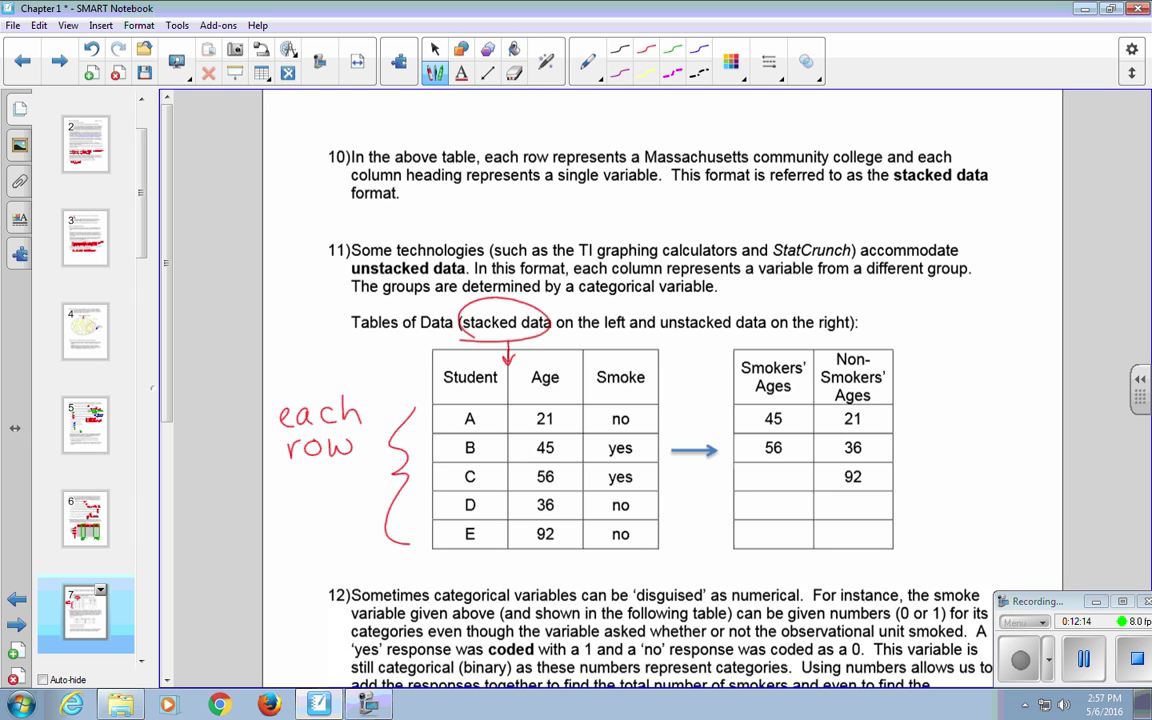
mouse_move(290, 470)
left_mouse_down()
mouse_move(316, 474)
mouse_move(320, 500)
left_mouse_up()
mouse_move(320, 474)
left_mouse_down()
mouse_move(322, 486)
mouse_move(380, 481)
left_mouse_up()
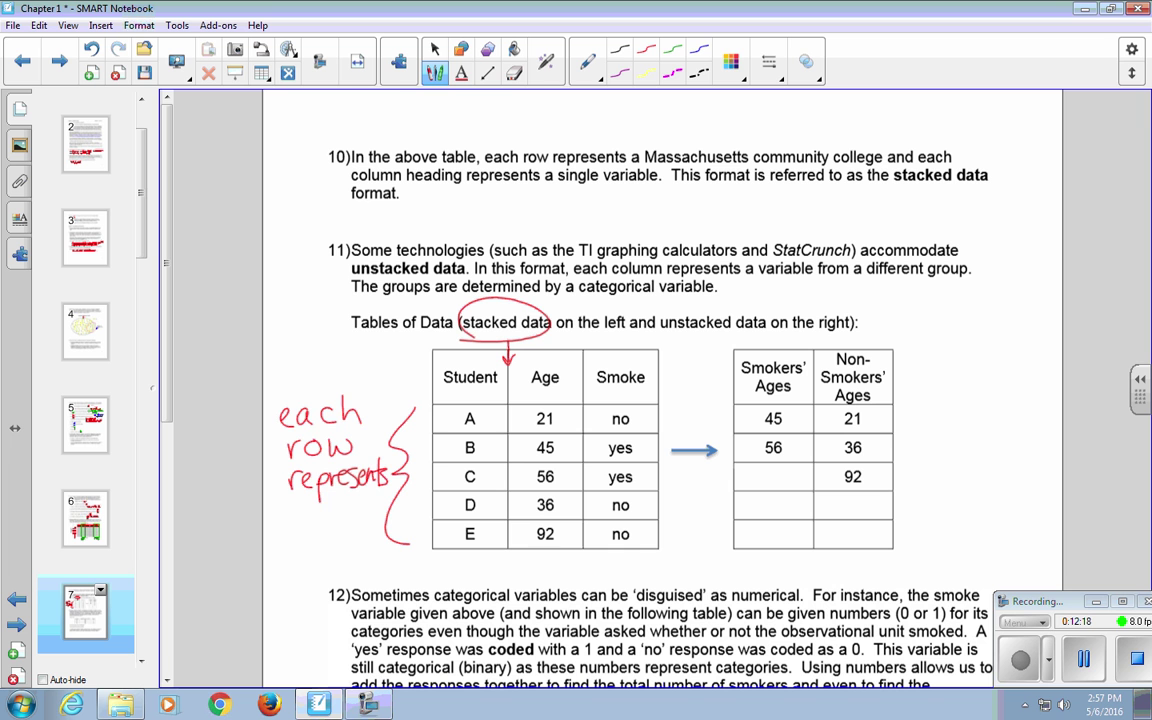
mouse_move(279, 517)
left_mouse_down()
mouse_move(284, 532)
mouse_move(304, 519)
mouse_move(343, 528)
mouse_move(328, 556)
mouse_move(348, 556)
left_mouse_up()
left_click(358, 530)
left_click(358, 541)
left_click_drag(355, 548, 359, 558)
left_click_drag(350, 547, 365, 545)
left_click(371, 554)
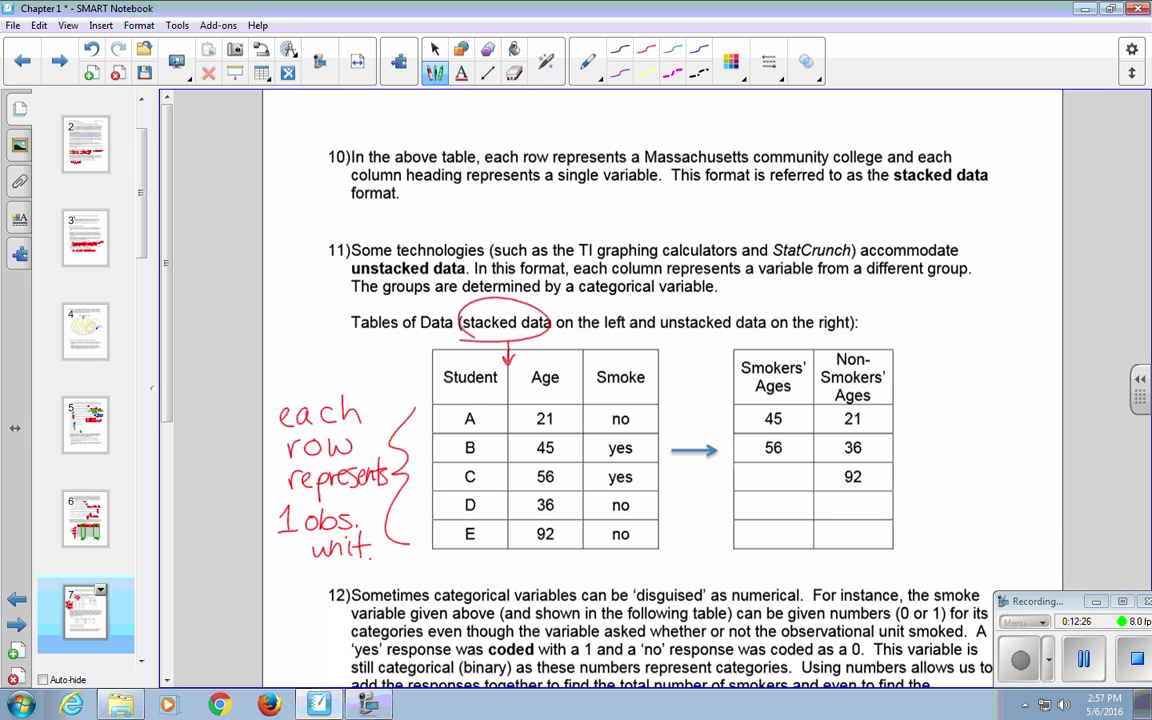
Step: Circle smokers B and C and non-smokers A, D, E, with arrows to their age columns
mouse_move(648, 434)
left_mouse_down()
mouse_move(590, 434)
mouse_move(528, 480)
mouse_move(600, 487)
mouse_move(650, 434)
mouse_move(712, 421)
left_mouse_up()
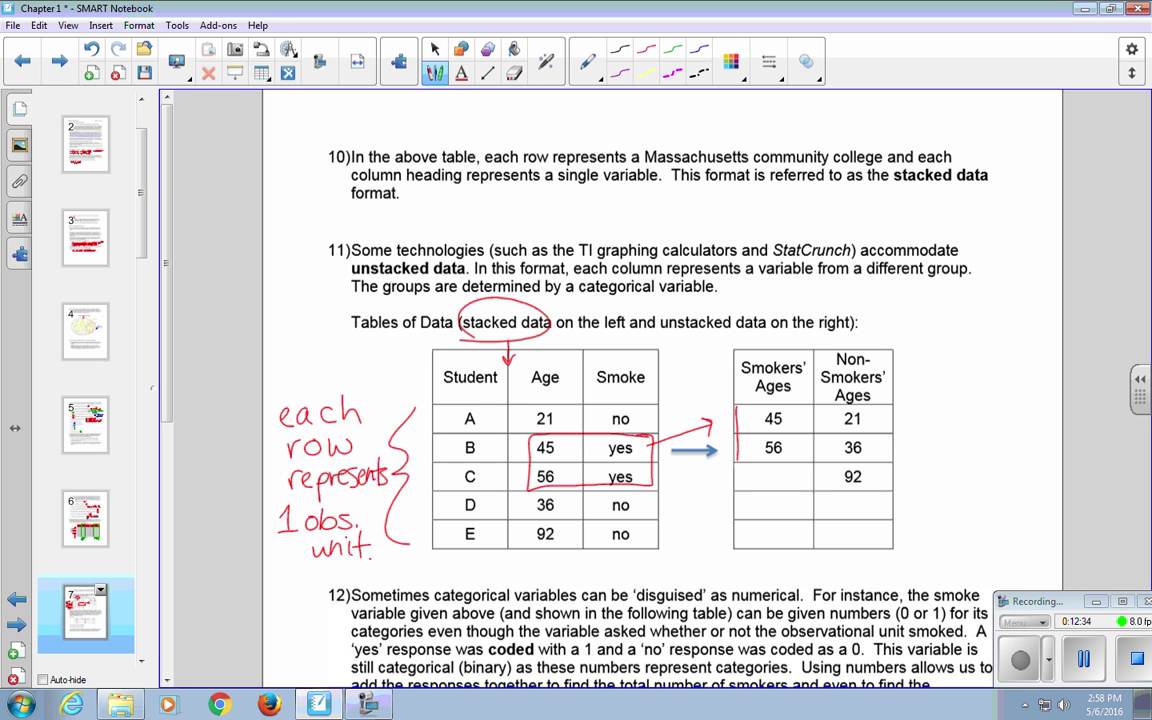
left_click_drag(796, 405, 737, 405)
mouse_move(737, 405)
left_mouse_down()
mouse_move(737, 462)
mouse_move(798, 406)
left_mouse_up()
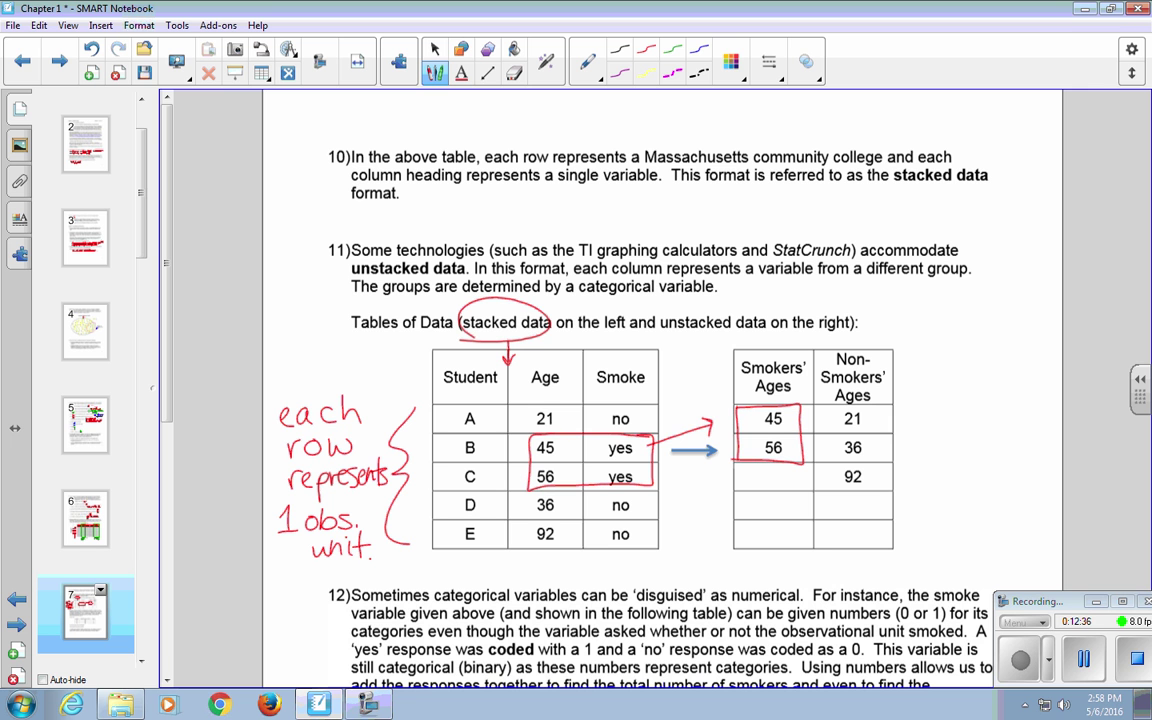
mouse_move(600, 404)
left_mouse_down()
mouse_move(640, 422)
mouse_move(600, 404)
left_mouse_up()
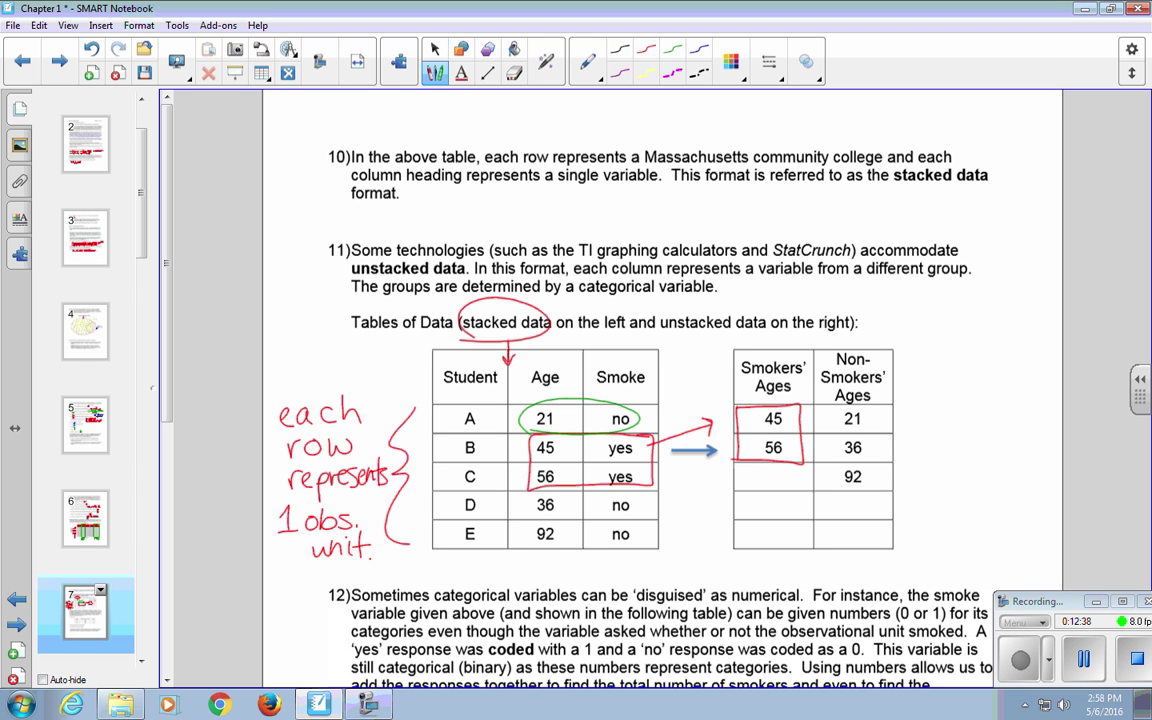
mouse_move(587, 490)
left_mouse_down()
mouse_move(530, 550)
mouse_move(545, 489)
left_mouse_up()
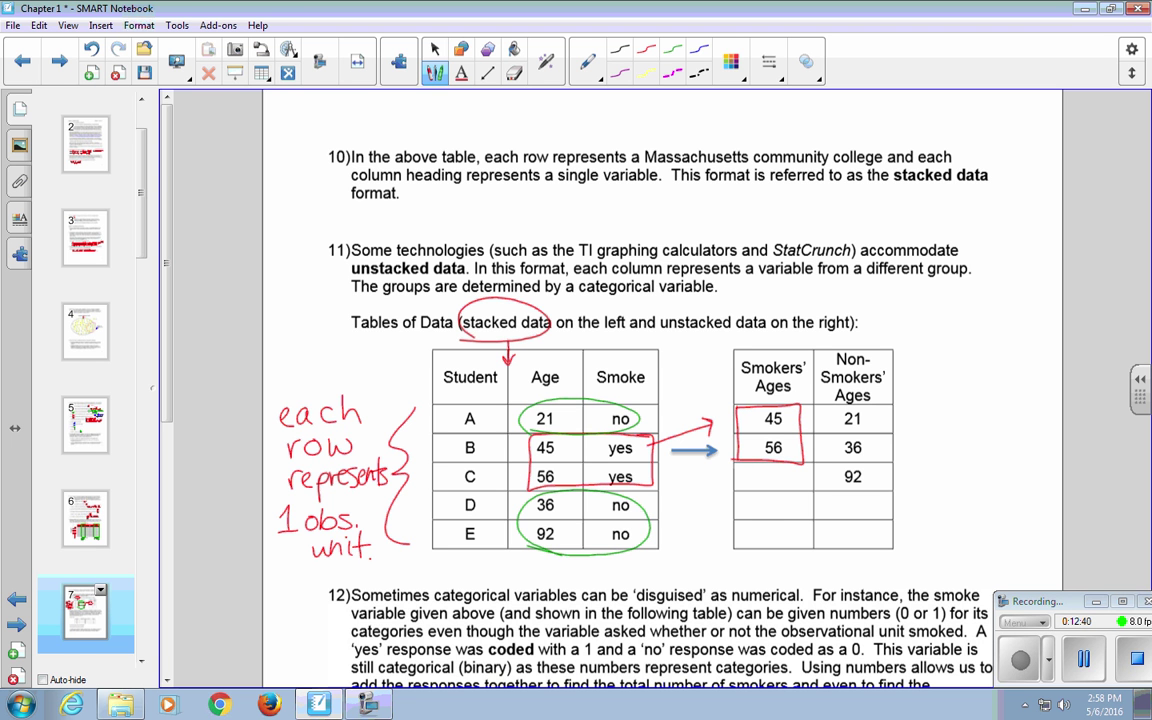
mouse_move(650, 515)
left_mouse_down()
mouse_move(720, 521)
mouse_move(807, 498)
left_mouse_up()
mouse_move(882, 422)
left_mouse_down()
mouse_move(815, 455)
mouse_move(878, 418)
left_mouse_up()
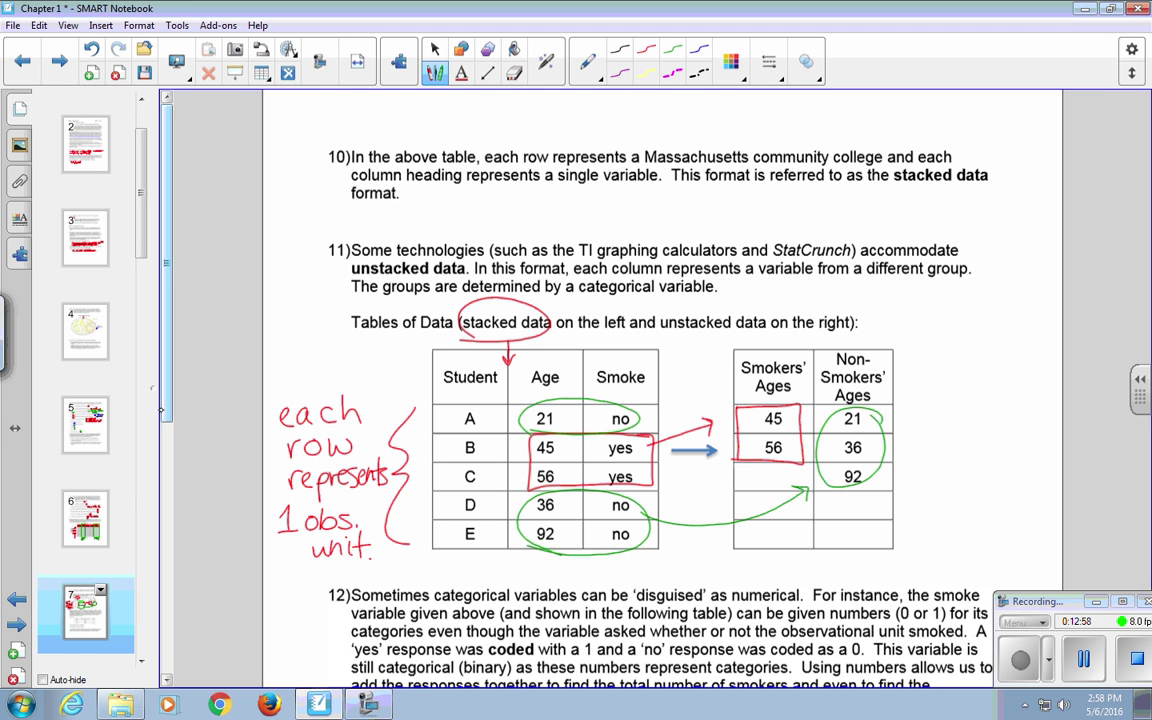
scroll(160, 408, "down", 1)
left_click_drag(160, 408, 160, 522)
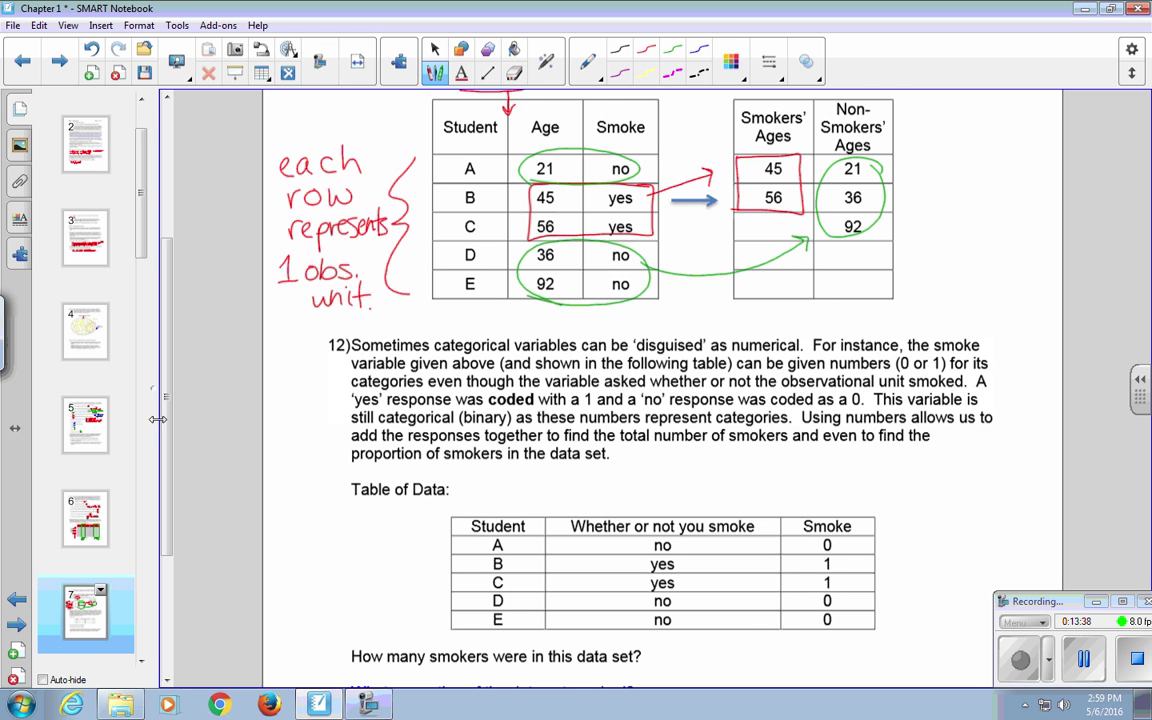
Step: Bracket the coded table's five rows and label them '5 obs. units'
scroll(660, 400, "down", 1)
scroll(660, 400, "down", 4)
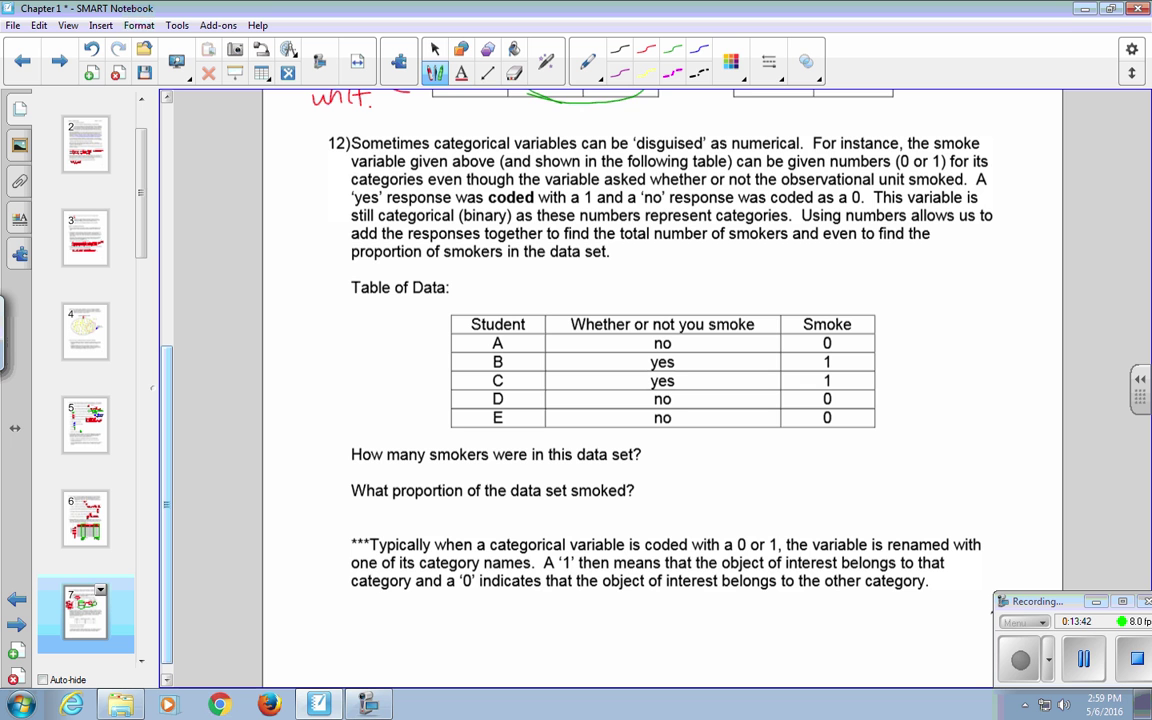
mouse_move(433, 341)
left_mouse_down()
mouse_move(421, 388)
mouse_move(433, 428)
left_mouse_up()
mouse_move(307, 352)
left_mouse_down()
mouse_move(341, 354)
mouse_move(385, 361)
mouse_move(356, 400)
left_mouse_up()
left_click_drag(365, 380, 366, 401)
mouse_move(358, 387)
left_mouse_down()
mouse_move(372, 386)
mouse_move(376, 401)
left_mouse_up()
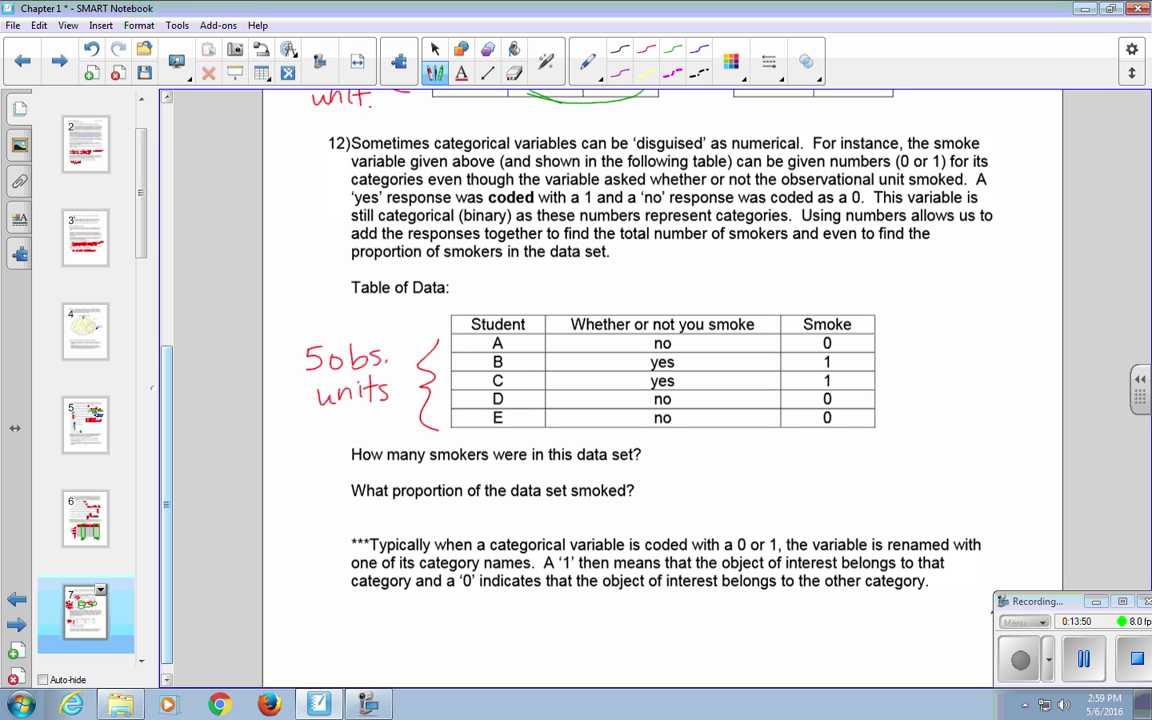
Step: Draw coding arrows mapping rows A, D, E's no to 0 and B, C's yes to 1
left_click_drag(690, 344, 790, 342)
mouse_move(679, 401)
left_mouse_down()
mouse_move(801, 400)
mouse_move(704, 418)
mouse_move(798, 416)
left_mouse_up()
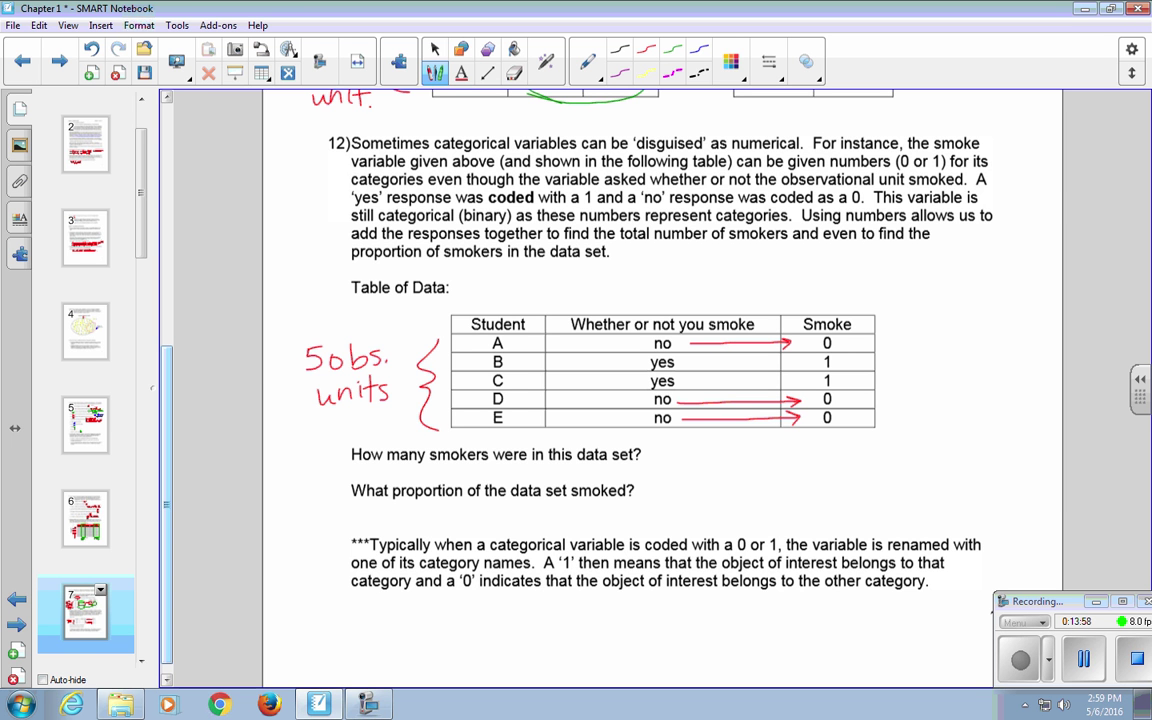
left_click_drag(690, 362, 797, 368)
left_click_drag(700, 381, 796, 388)
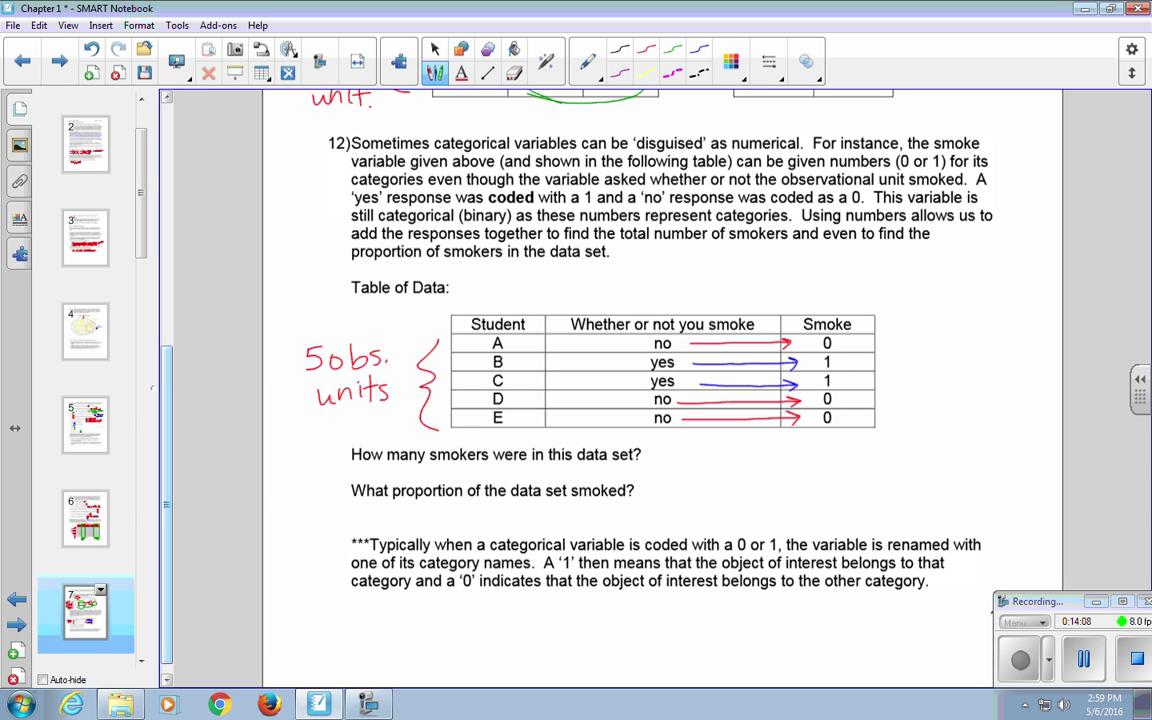
Step: Sum the Smoke column, answer 2 smokers and 2/5 = 40%, and circle the two 1s
left_click_drag(648, 452, 675, 461)
left_click_drag(800, 424, 800, 440)
left_click_drag(792, 432, 878, 440)
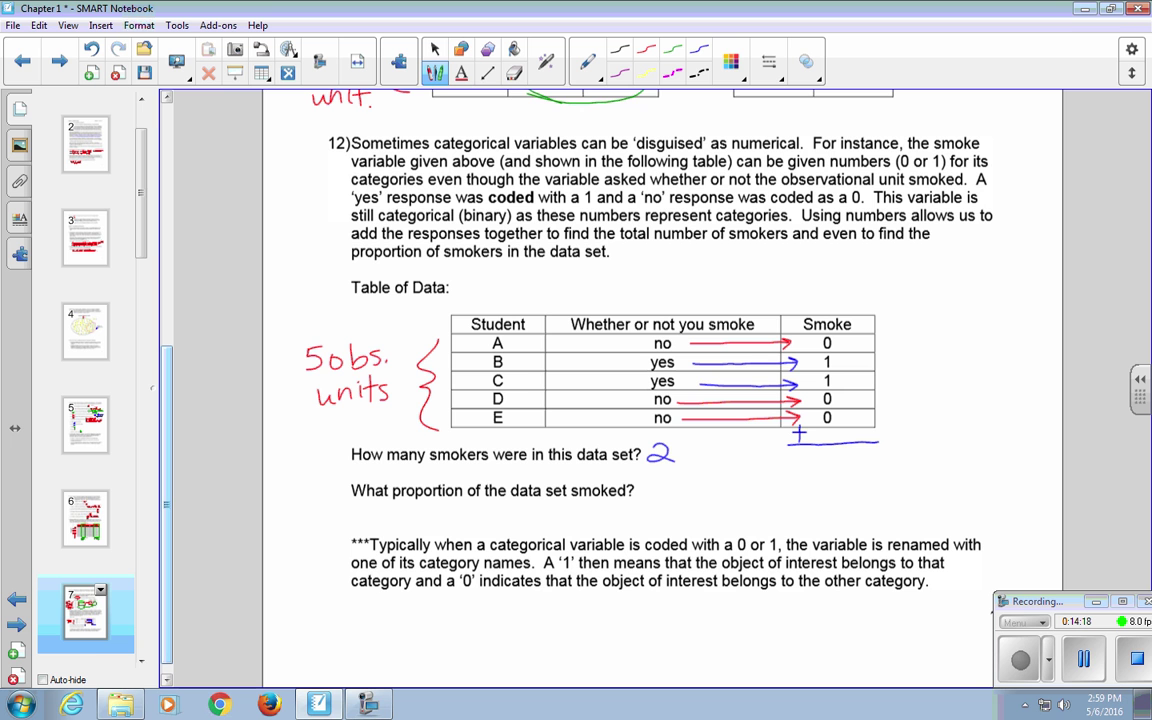
mouse_move(646, 484)
left_mouse_down()
mouse_move(660, 517)
mouse_move(677, 516)
mouse_move(697, 485)
mouse_move(728, 490)
left_mouse_up()
mouse_move(707, 505)
left_mouse_down()
mouse_move(758, 500)
mouse_move(751, 512)
left_mouse_up()
mouse_move(772, 484)
left_mouse_down()
mouse_move(784, 483)
mouse_move(790, 512)
left_mouse_up()
left_click_drag(804, 500, 803, 501)
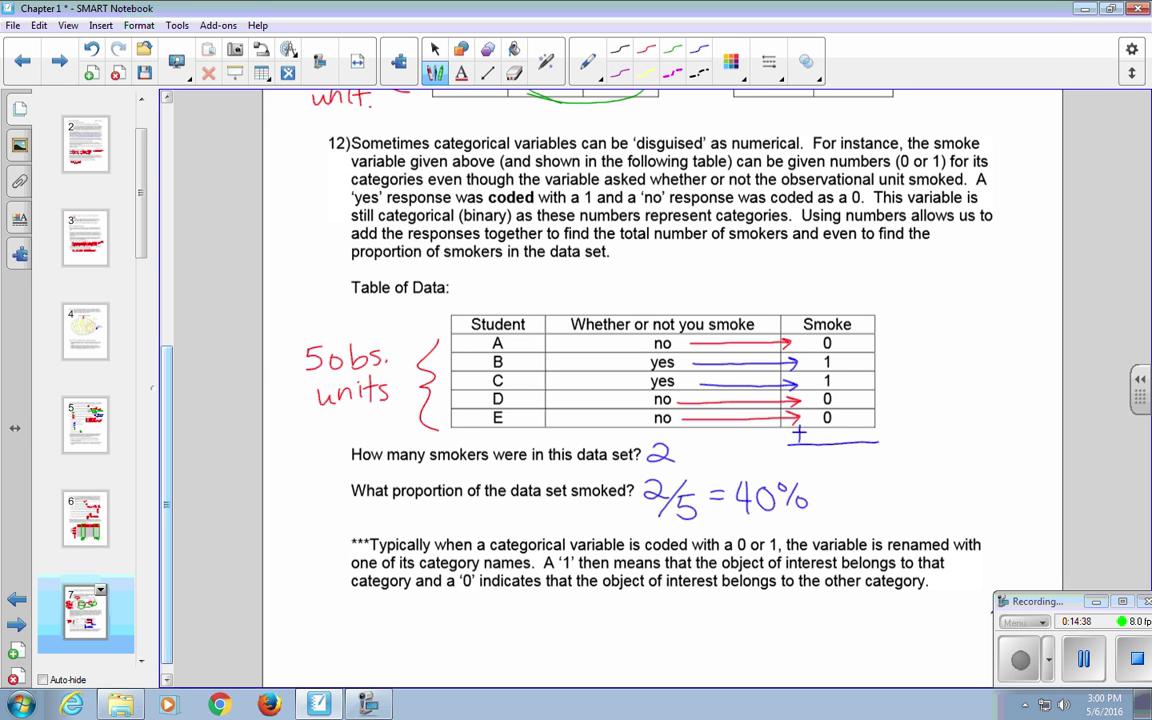
mouse_move(840, 356)
left_mouse_down()
mouse_move(807, 368)
mouse_move(842, 360)
mouse_move(862, 370)
mouse_move(868, 327)
left_mouse_up()
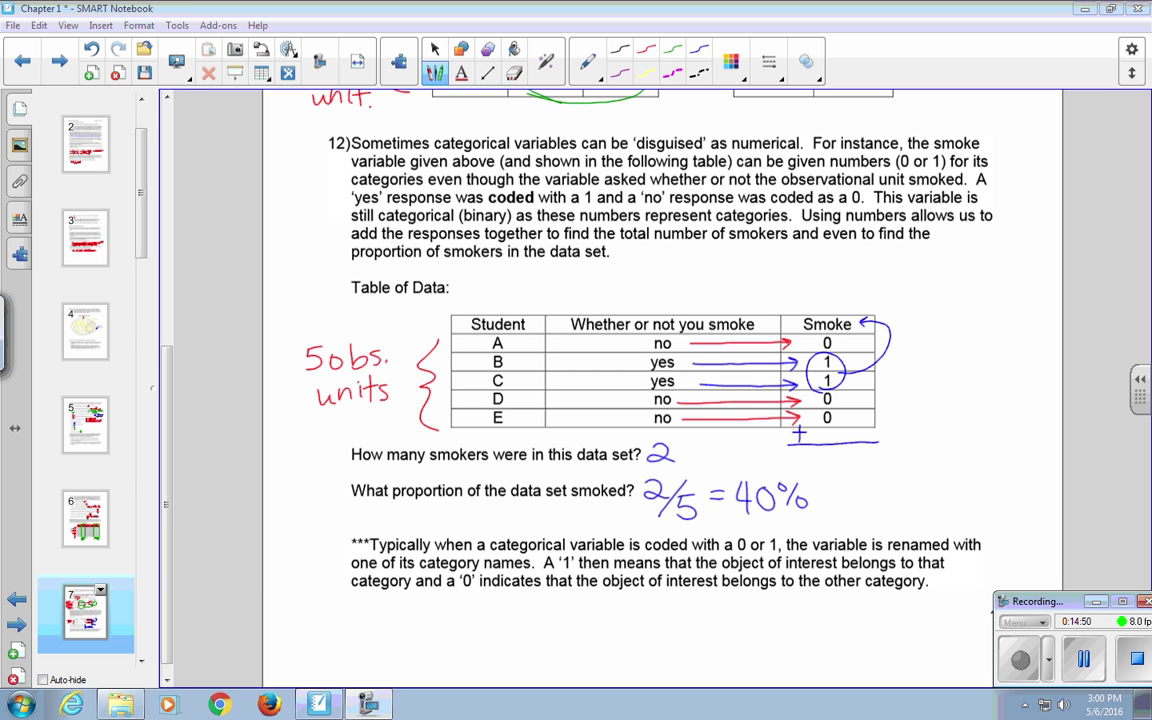
Step: On the Context is Key page, answer 'Students in our class' and 'height'
key("Page_Down")
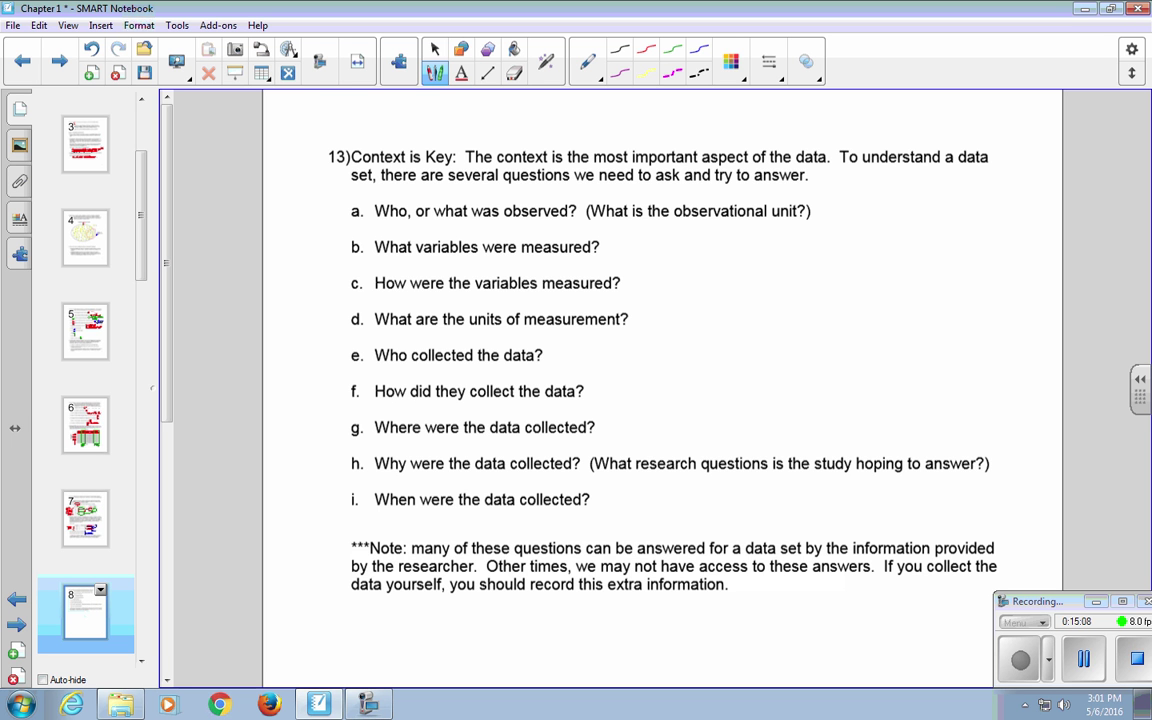
mouse_move(841, 200)
left_mouse_down()
mouse_move(826, 218)
mouse_move(856, 219)
mouse_move(878, 199)
mouse_move(908, 218)
left_mouse_up()
mouse_move(917, 199)
left_mouse_down()
mouse_move(918, 218)
mouse_move(928, 204)
mouse_move(930, 218)
left_mouse_up()
mouse_move(958, 200)
left_mouse_down()
mouse_move(958, 218)
mouse_move(985, 218)
left_mouse_up()
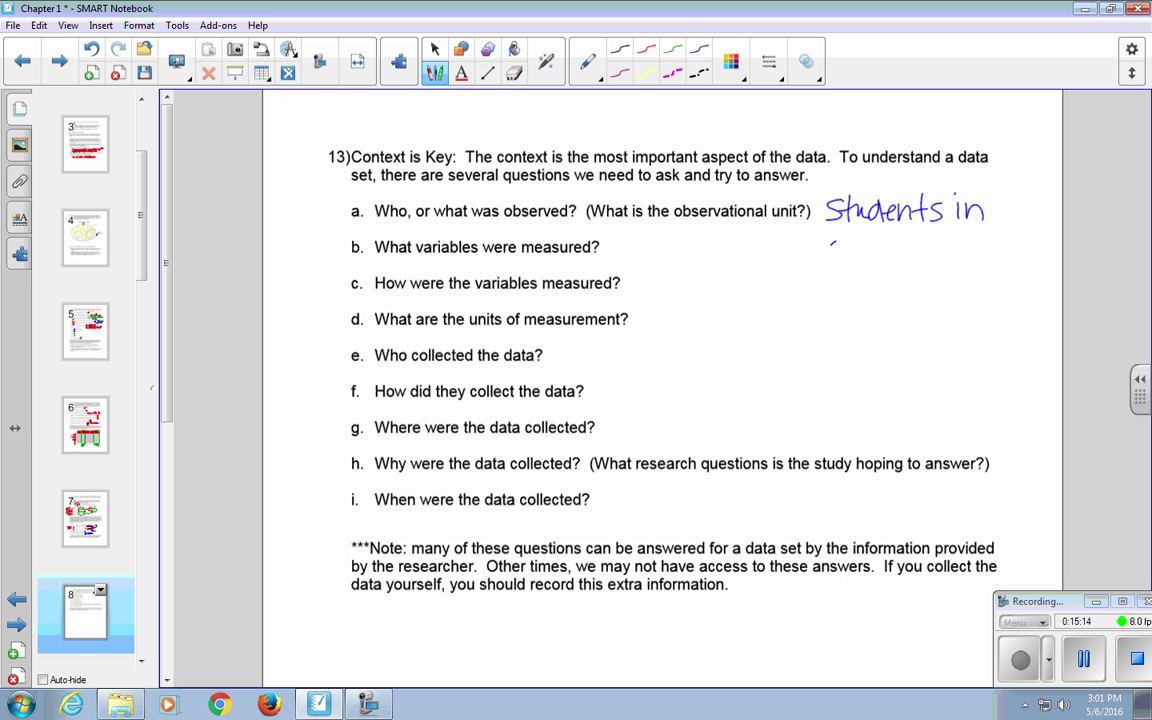
left_click_drag(840, 242, 862, 256)
mouse_move(866, 256)
left_mouse_down()
mouse_move(876, 244)
mouse_move(912, 257)
left_mouse_up()
mouse_move(930, 243)
left_mouse_down()
mouse_move(932, 257)
mouse_move(954, 256)
left_mouse_up()
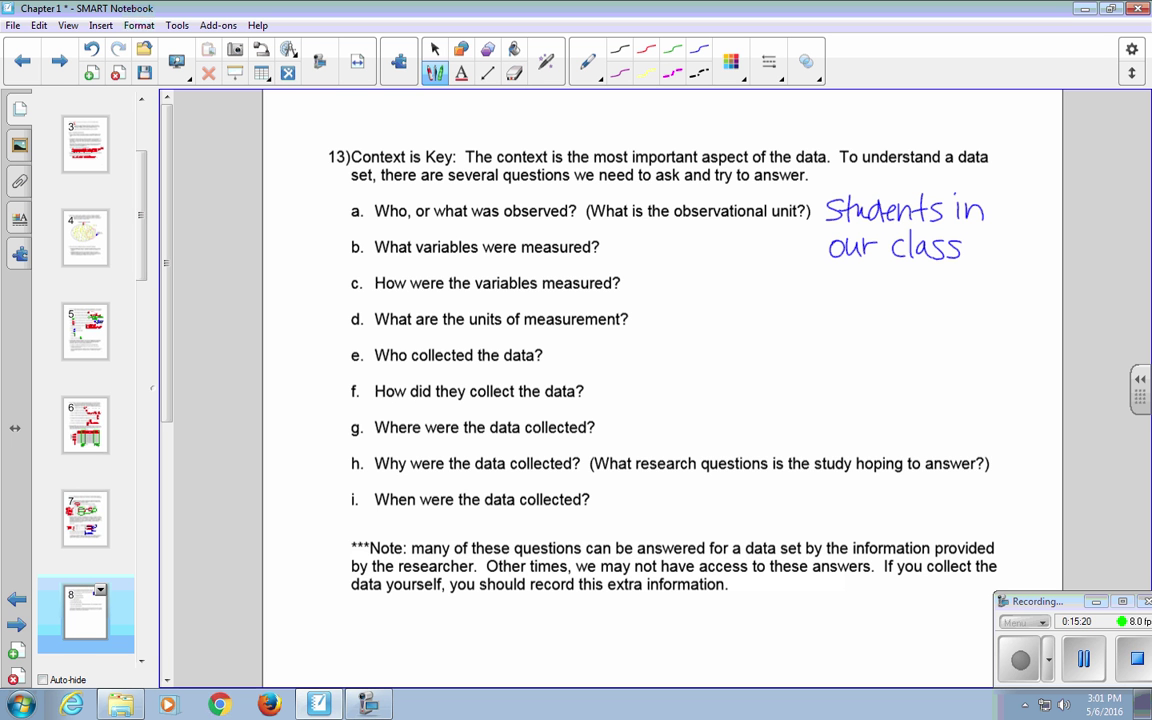
left_click_drag(610, 232, 655, 268)
mouse_move(673, 235)
left_mouse_down()
mouse_move(652, 270)
mouse_move(686, 262)
left_mouse_up()
mouse_move(691, 232)
left_mouse_down()
mouse_move(680, 262)
mouse_move(706, 240)
left_mouse_up()
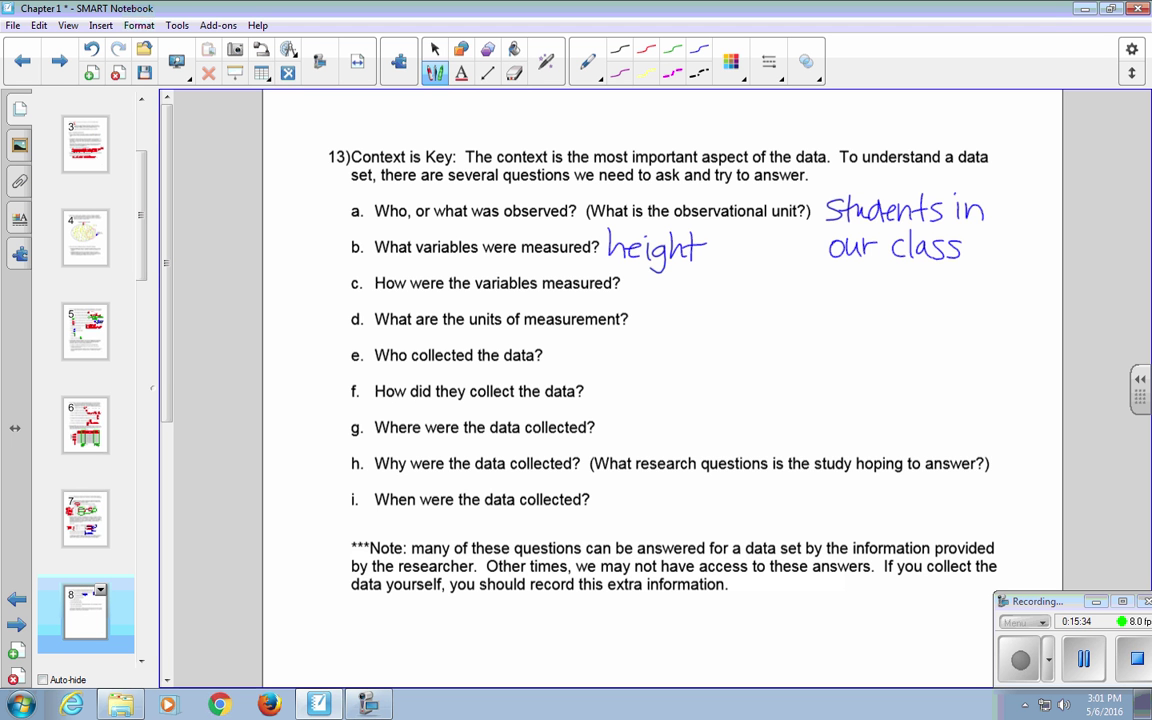
Step: Answer the measurement method as 'tape measures / self-reported' and the unit as inches
mouse_move(630, 283)
left_mouse_down()
mouse_move(632, 310)
mouse_move(728, 300)
left_mouse_up()
mouse_move(739, 287)
left_mouse_down()
mouse_move(731, 300)
mouse_move(780, 298)
left_mouse_up()
mouse_move(790, 289)
left_mouse_down()
mouse_move(782, 300)
mouse_move(796, 306)
left_mouse_up()
left_click_drag(822, 289, 818, 300)
left_click_drag(828, 295, 856, 309)
left_click_drag(852, 293, 864, 292)
left_click_drag(866, 296, 909, 298)
left_click_drag(921, 292, 949, 299)
left_click_drag(958, 280, 957, 305)
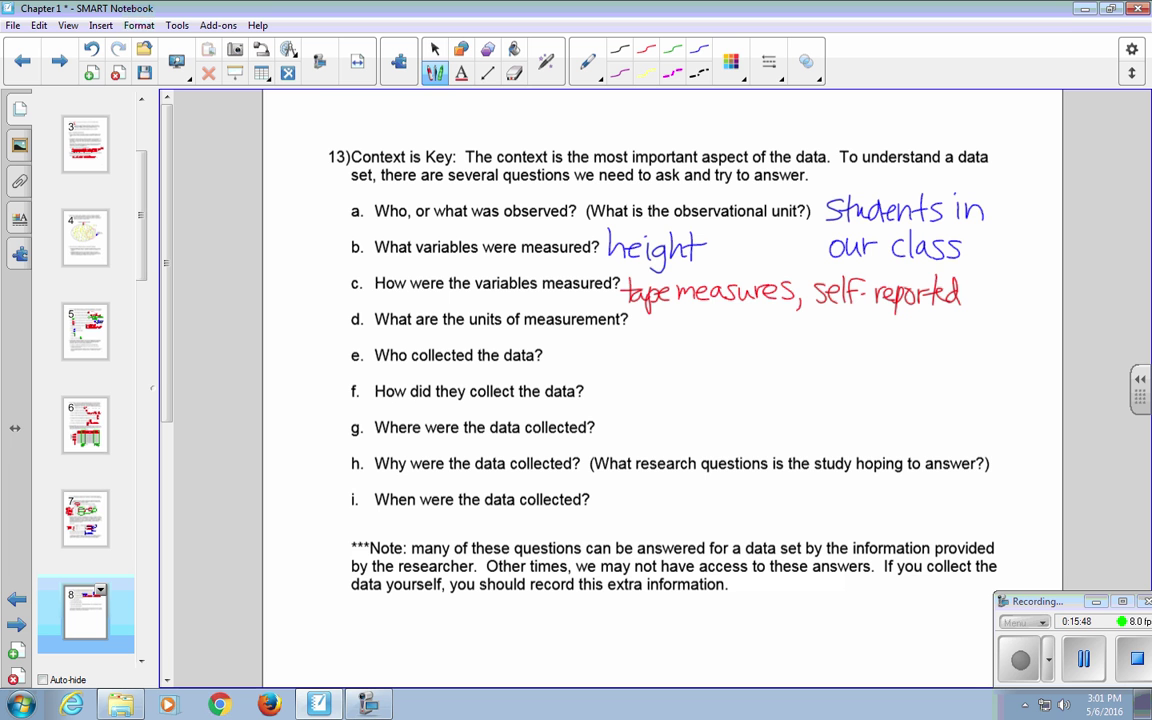
mouse_move(631, 327)
left_mouse_down()
mouse_move(632, 343)
mouse_move(700, 342)
left_mouse_up()
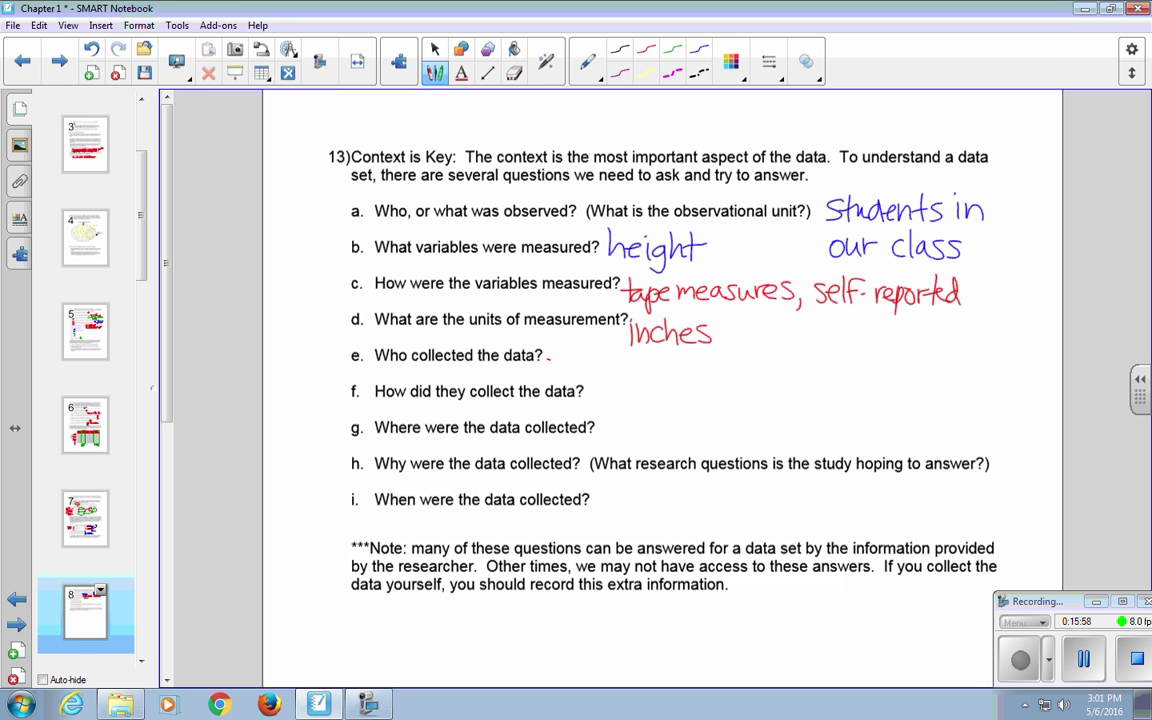
Step: Answer e–g: instructor, students entered heights into StatCrunch, and in-class
mouse_move(542, 358)
left_mouse_down()
mouse_move(545, 372)
mouse_move(574, 375)
mouse_move(592, 362)
mouse_move(620, 375)
mouse_move(652, 362)
left_mouse_up()
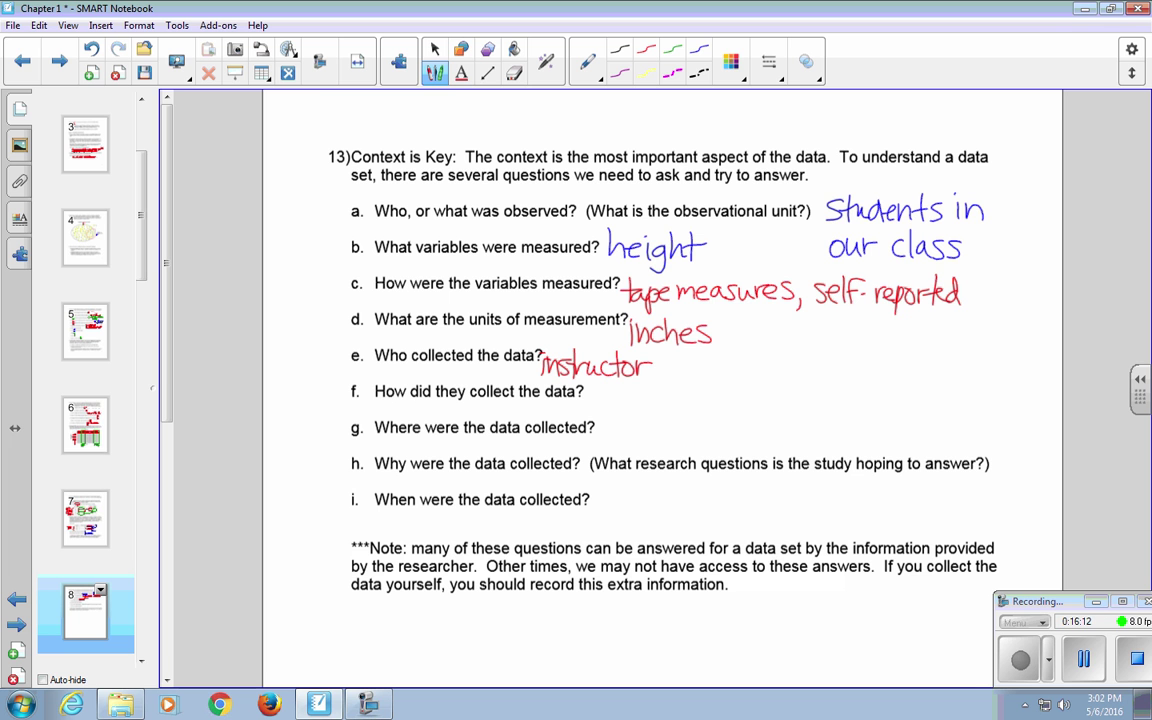
mouse_move(550, 404)
left_mouse_down()
mouse_move(599, 395)
mouse_move(630, 411)
mouse_move(635, 393)
mouse_move(654, 411)
mouse_move(827, 395)
mouse_move(831, 412)
mouse_move(877, 395)
mouse_move(940, 399)
mouse_move(946, 387)
mouse_move(986, 395)
mouse_move(1002, 382)
mouse_move(1011, 410)
mouse_move(1047, 390)
left_mouse_up()
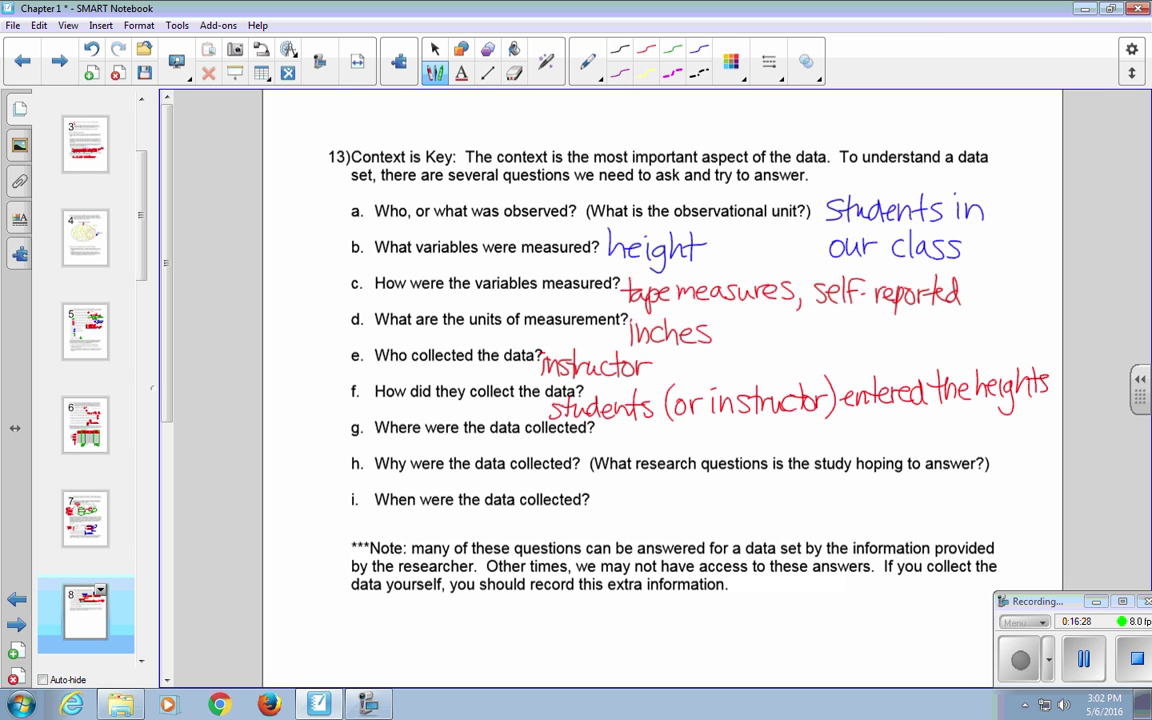
mouse_move(620, 428)
left_mouse_down()
mouse_move(628, 444)
mouse_move(842, 432)
left_mouse_up()
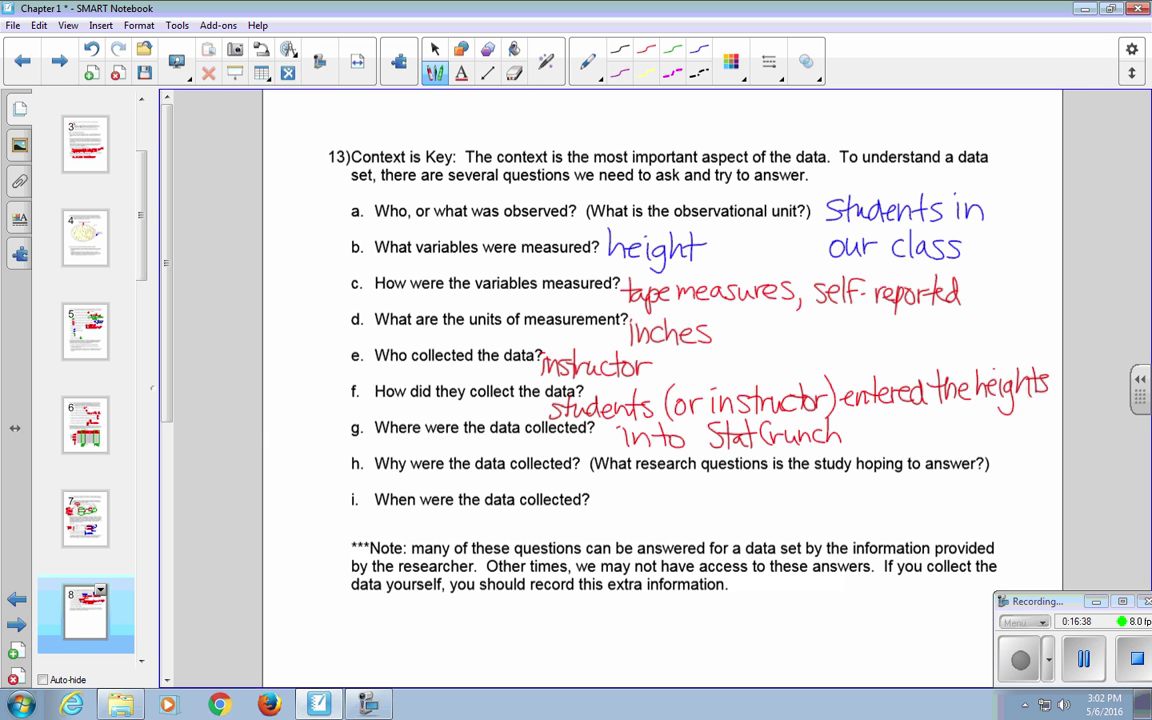
mouse_move(418, 440)
left_mouse_down()
mouse_move(469, 440)
mouse_move(514, 447)
left_mouse_up()
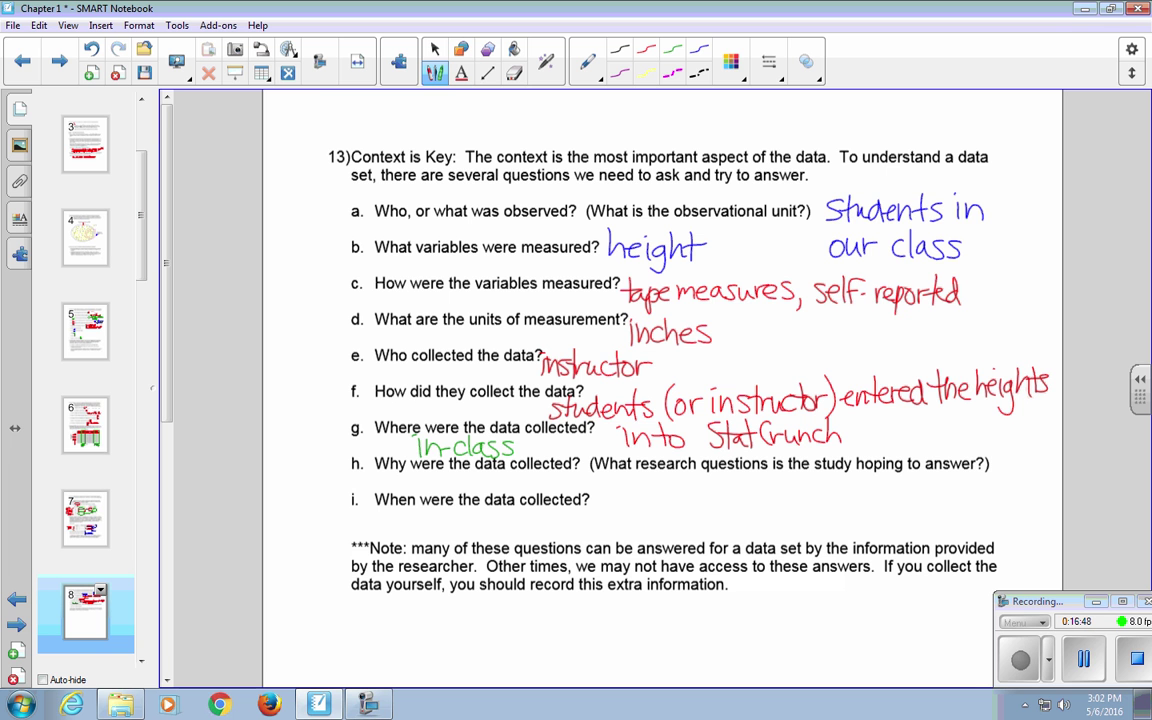
Step: Answer why with 'gives us data to work with' and when with 'Monday in June.'
mouse_move(432, 478)
left_mouse_down()
mouse_move(424, 492)
mouse_move(438, 488)
left_mouse_up()
left_click_drag(443, 479, 466, 487)
mouse_move(482, 479)
left_mouse_down()
mouse_move(470, 487)
mouse_move(517, 490)
left_mouse_up()
left_click_drag(542, 482, 545, 491)
mouse_move(558, 483)
left_mouse_down()
mouse_move(552, 491)
mouse_move(572, 481)
left_mouse_up()
left_click_drag(582, 482, 597, 490)
left_click_drag(590, 481, 602, 481)
left_click_drag(610, 482, 673, 488)
mouse_move(682, 478)
left_mouse_down()
mouse_move(677, 488)
mouse_move(720, 478)
mouse_move(728, 489)
left_mouse_up()
mouse_move(738, 472)
left_mouse_down()
mouse_move(739, 489)
mouse_move(758, 489)
left_mouse_up()
left_click_drag(733, 478, 745, 478)
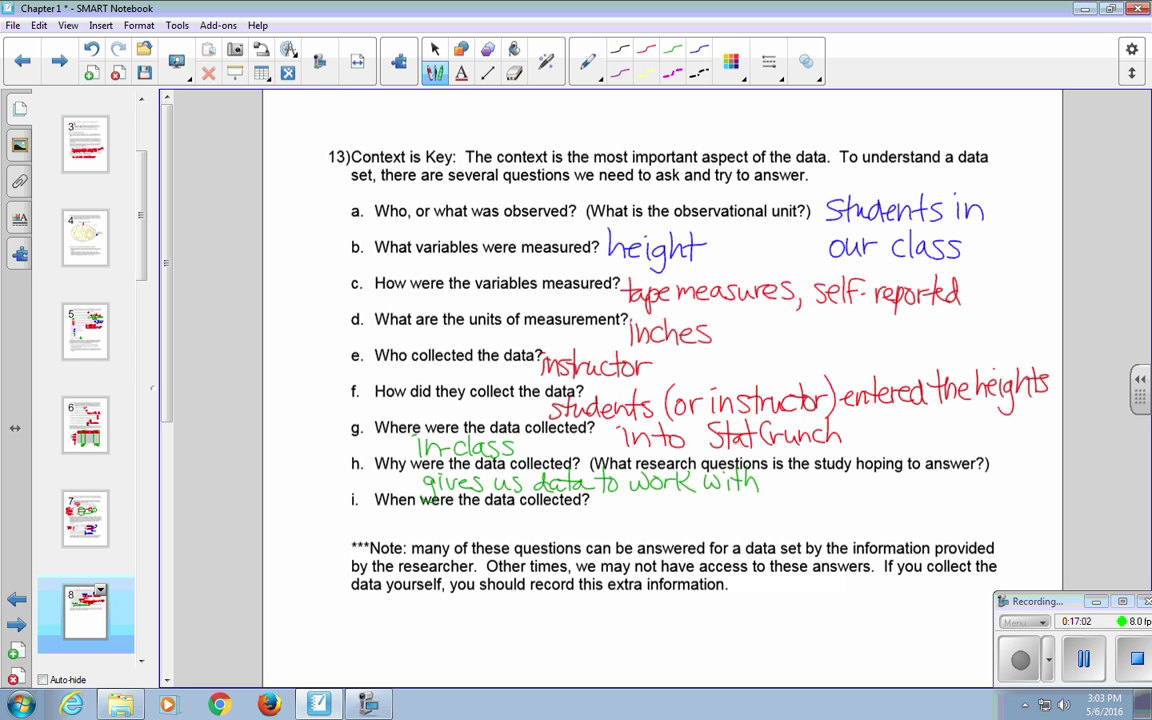
mouse_move(433, 535)
left_mouse_down()
mouse_move(441, 516)
mouse_move(457, 533)
mouse_move(499, 522)
mouse_move(578, 533)
mouse_move(587, 514)
mouse_move(601, 526)
mouse_move(631, 521)
left_mouse_up()
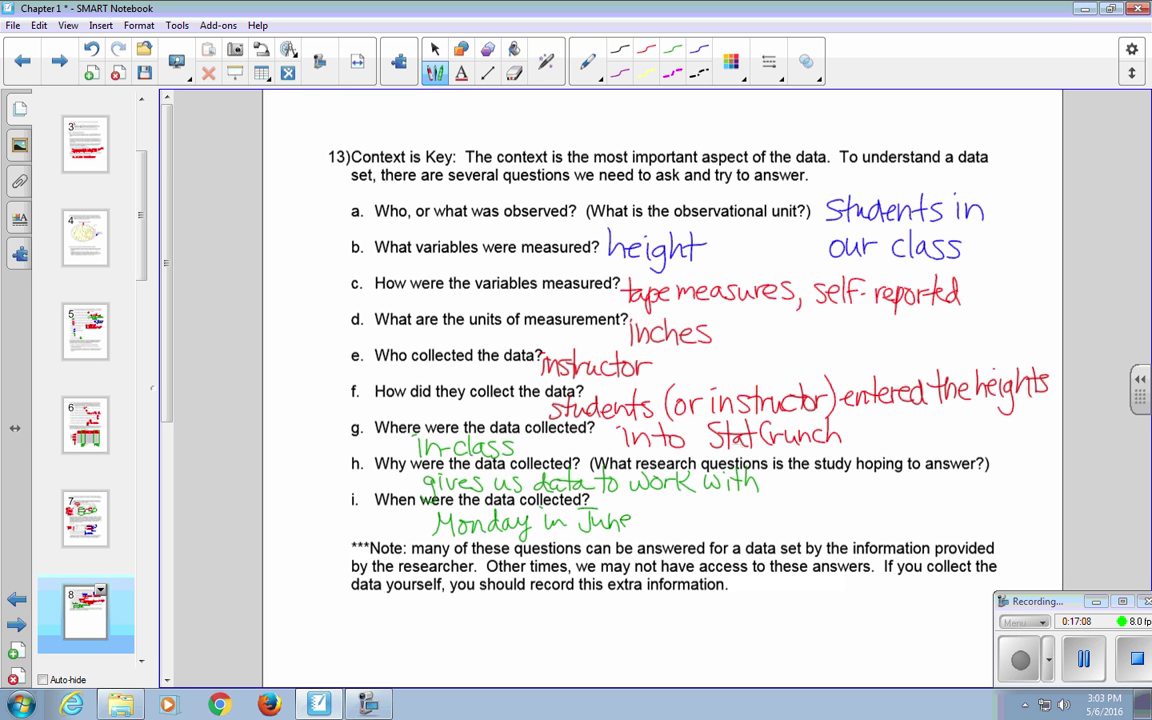
left_click(641, 525)
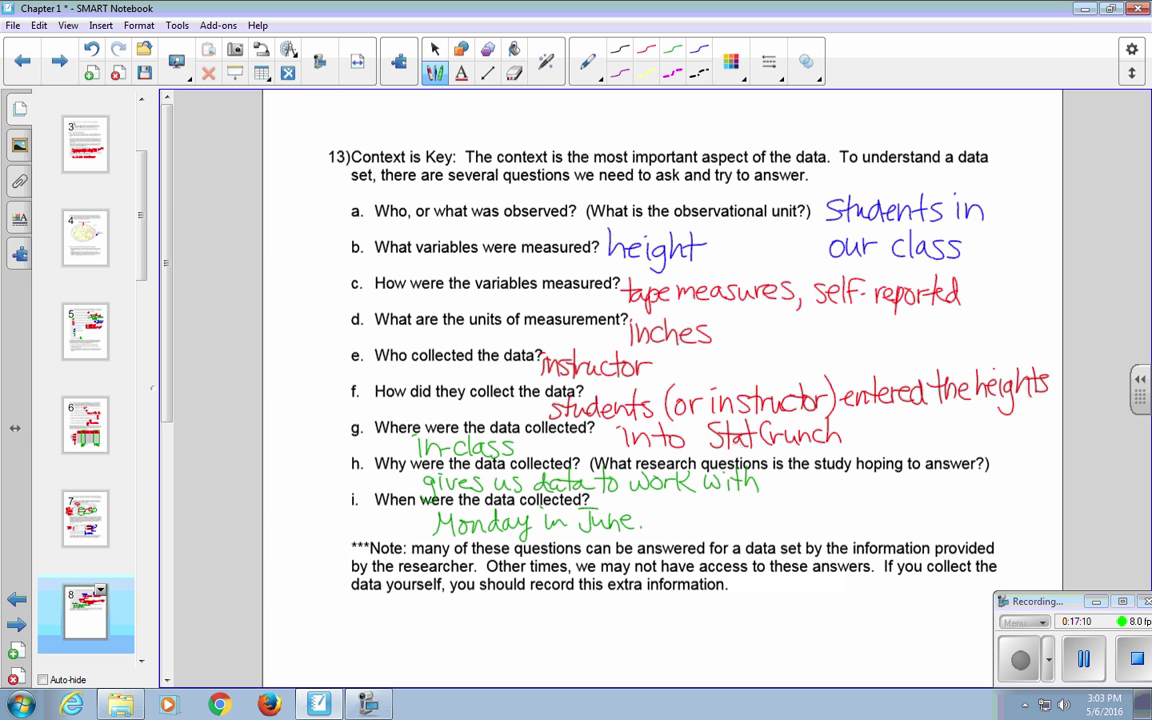